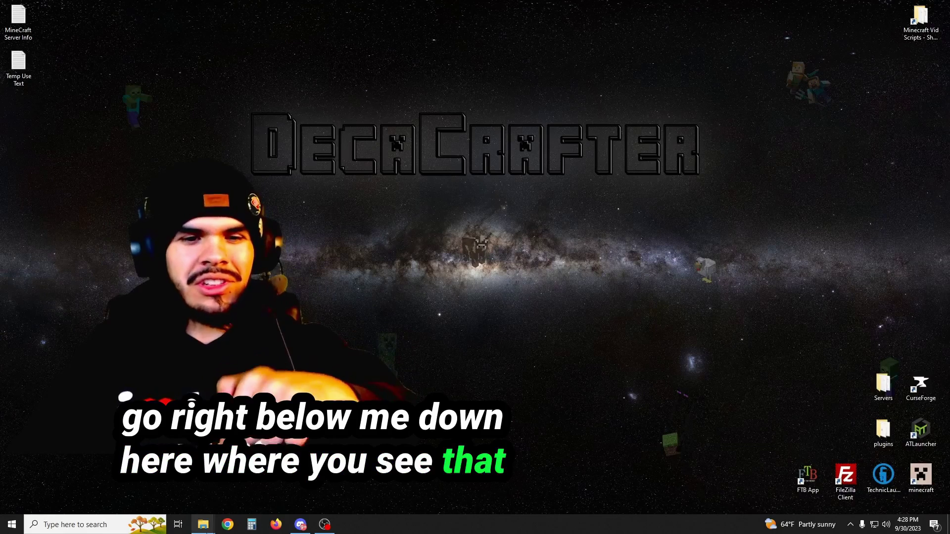
{"action": "mouse_move", "coordinate": [176, 504]}
{"action": "left_click", "coordinate": [19, 525]}
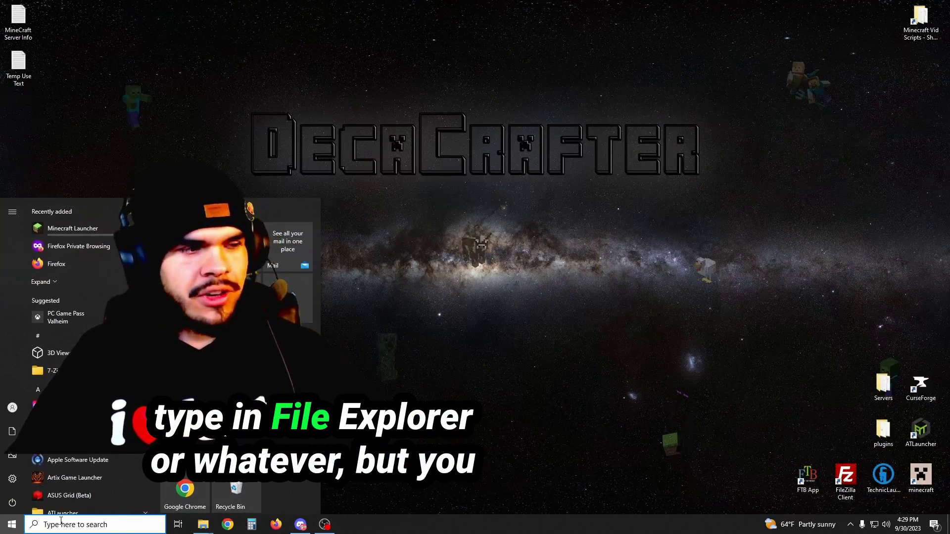
{"action": "key", "text": "Escape"}
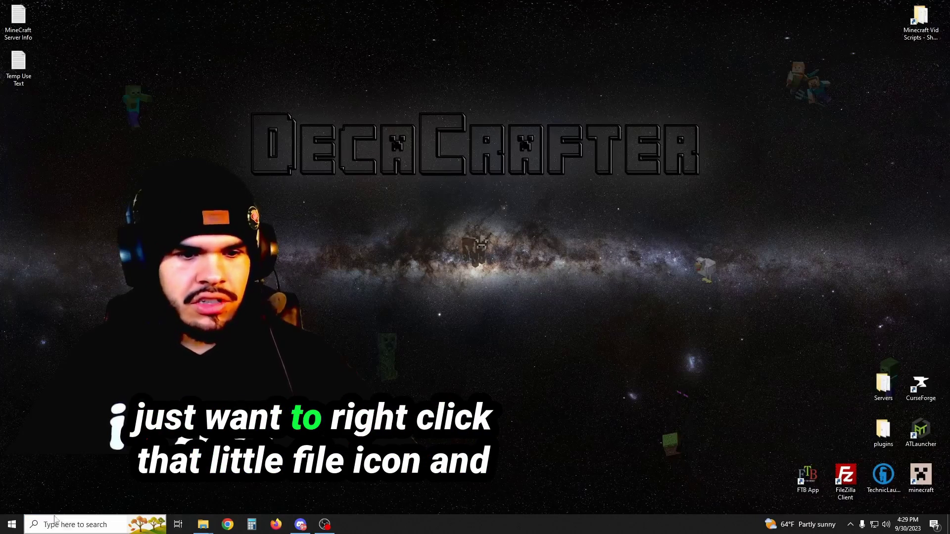
Open a new File Explorer window and go to Local Disk (C:) under This PC
{"action": "right_click", "coordinate": [203, 525]}
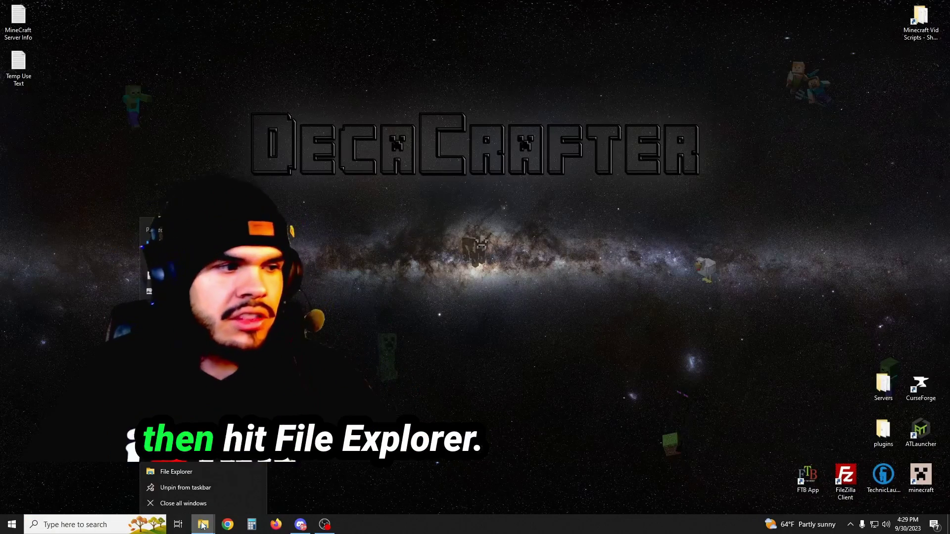
{"action": "left_click", "coordinate": [189, 472]}
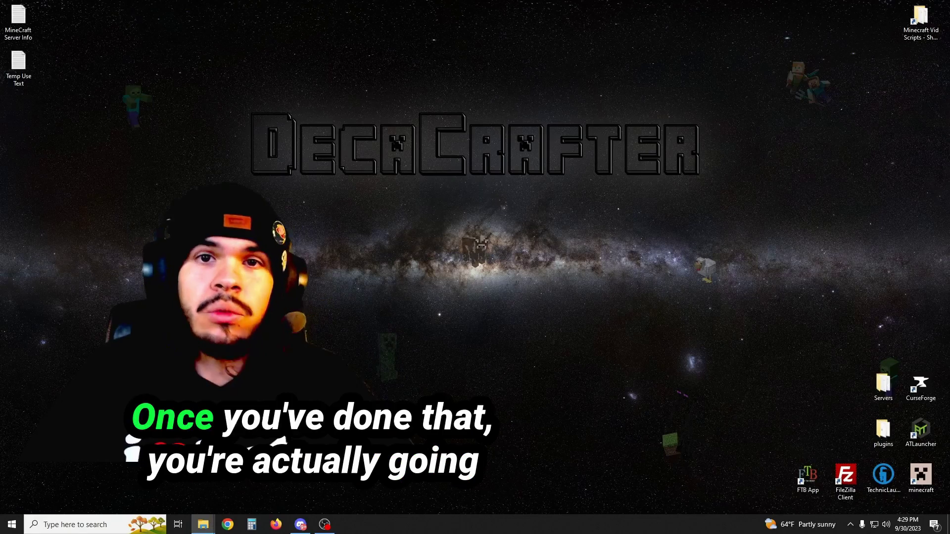
{"action": "left_click_drag", "start_coordinate": [99, 126], "coordinate": [456, 155]}
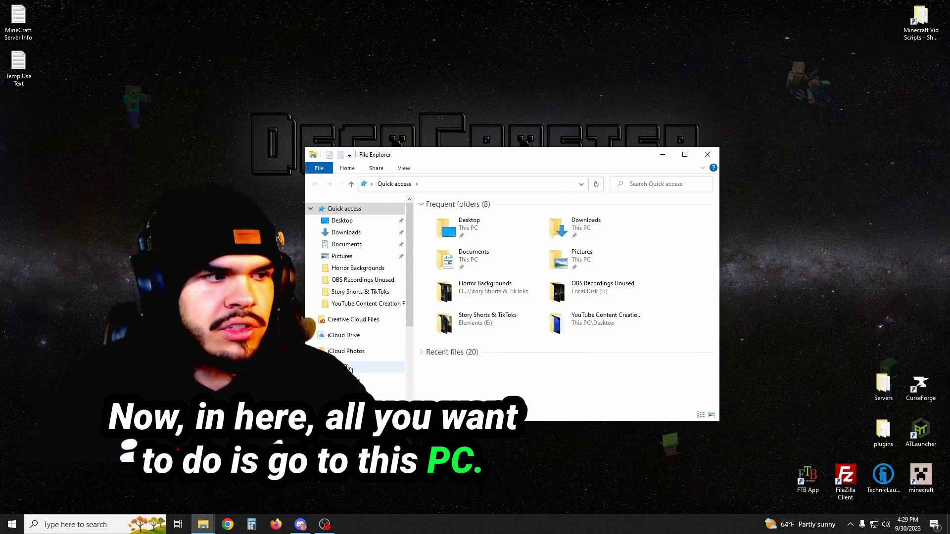
{"action": "left_click_drag", "start_coordinate": [472, 159], "coordinate": [525, 113]}
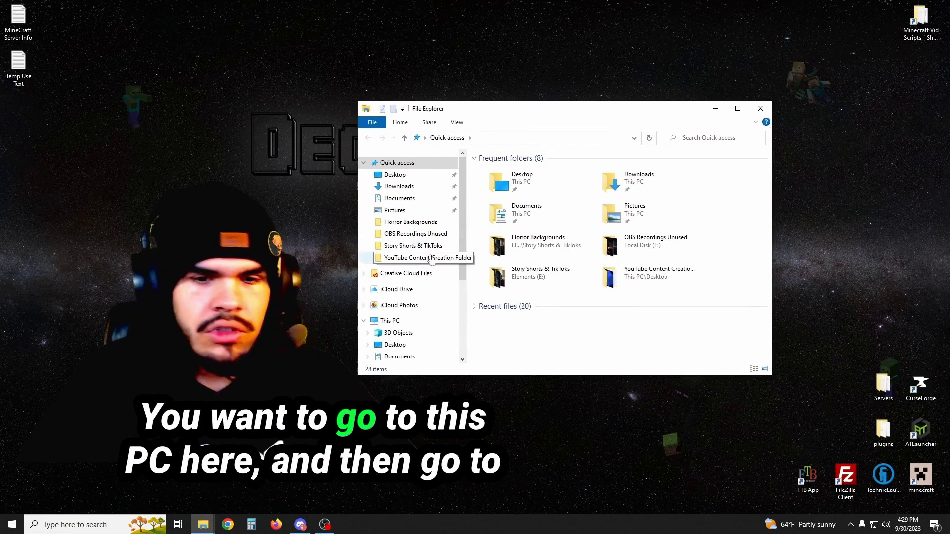
{"action": "left_click", "coordinate": [391, 322]}
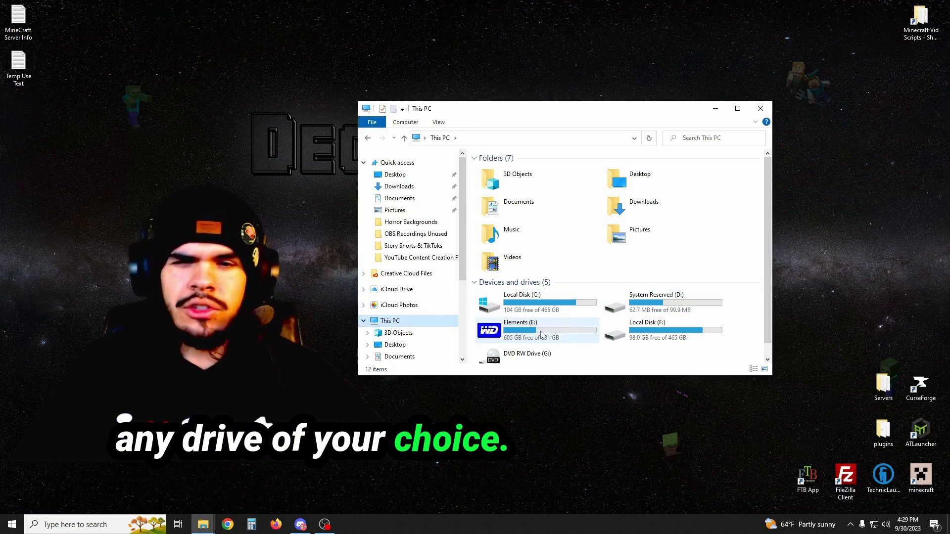
{"action": "left_click", "coordinate": [533, 306]}
{"action": "double_click", "coordinate": [532, 305]}
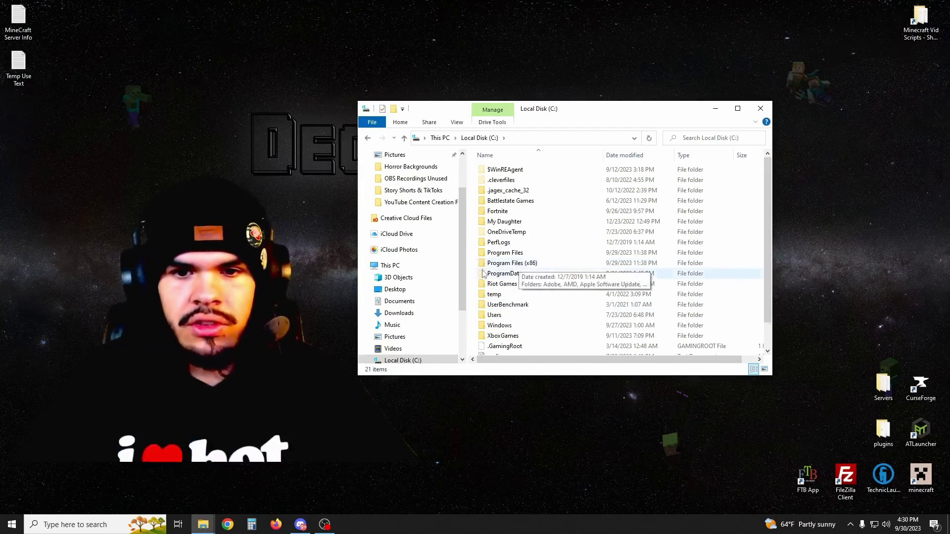
Create a folder named "minecraft server" on the C: drive and open it
{"action": "right_click", "coordinate": [472, 249]}
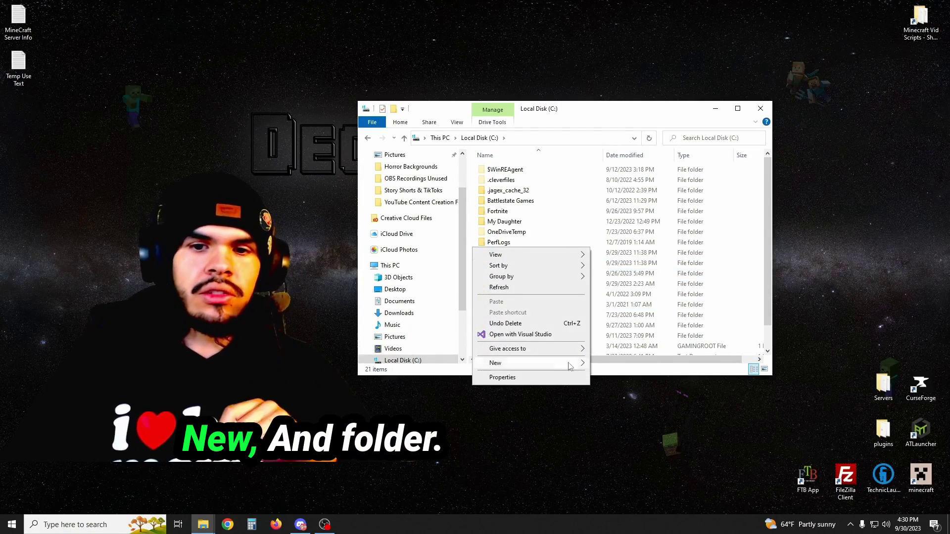
{"action": "left_click", "coordinate": [609, 365]}
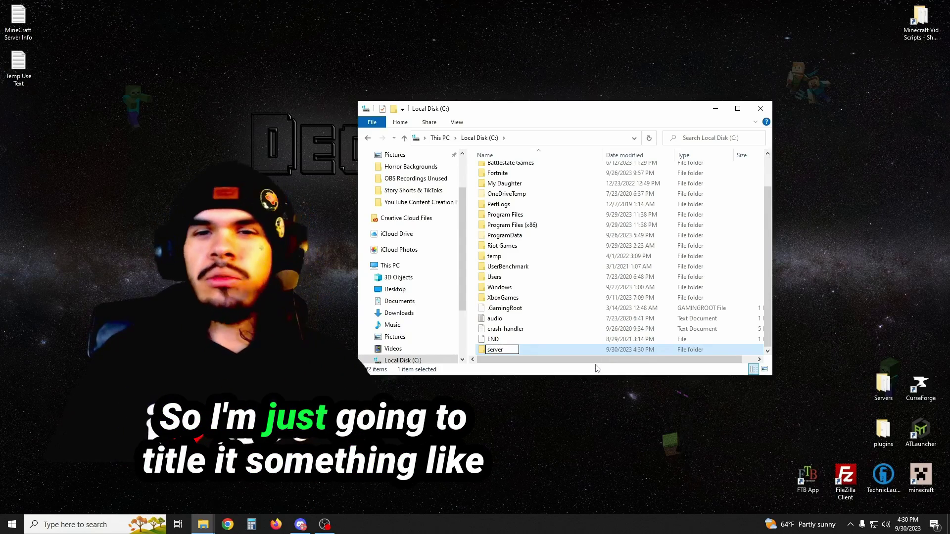
{"action": "type", "text": "minecraft"}
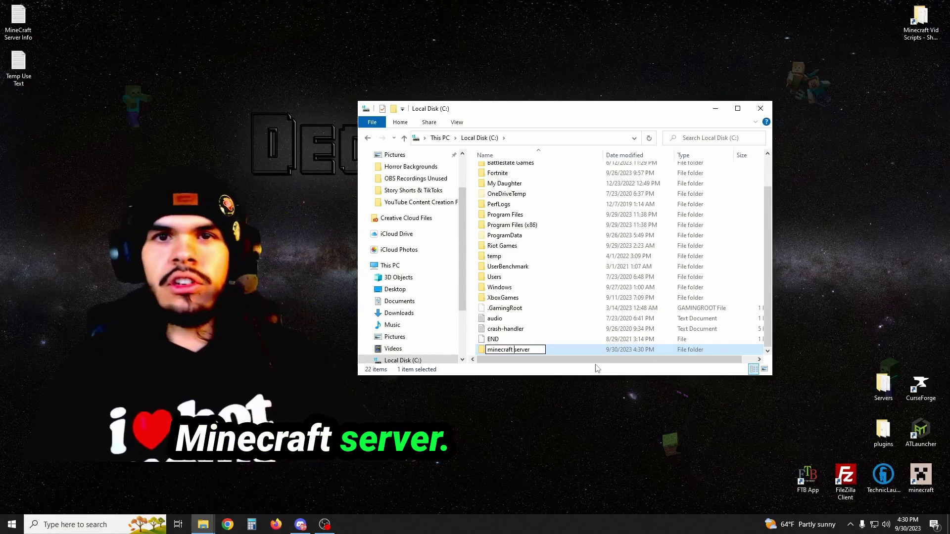
{"action": "key", "text": "Return"}
{"action": "double_click", "coordinate": [524, 351]}
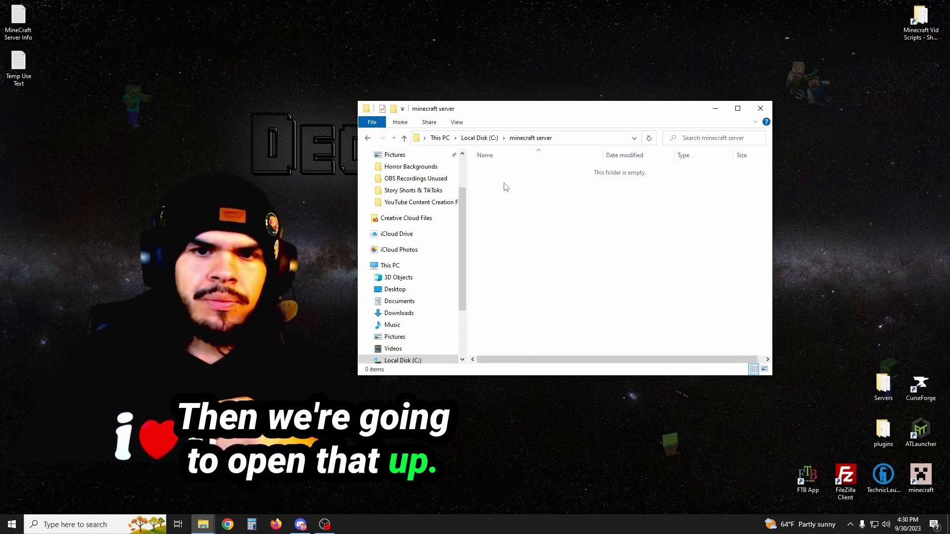
Download minecraft_server.1.20.2.jar from the Minecraft server download page and keep the blocked file
{"action": "left_click_drag", "start_coordinate": [566, 115], "coordinate": [629, 134]}
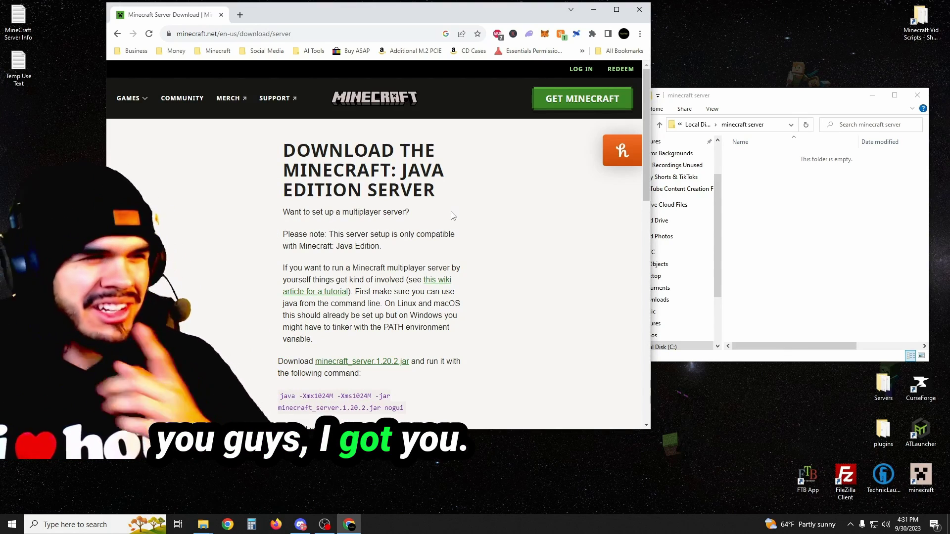
{"action": "scroll", "coordinate": [327, 243], "scroll_direction": "down", "scroll_amount": 2}
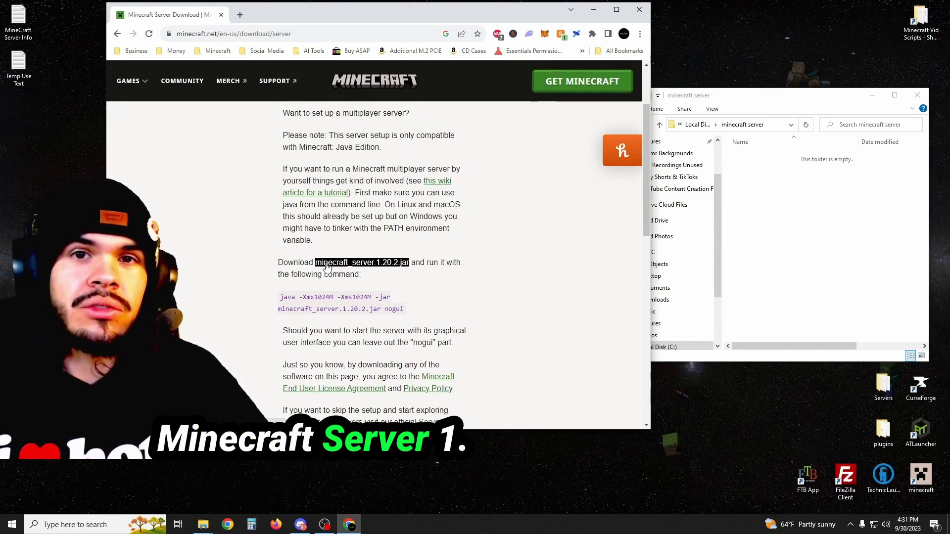
{"action": "left_click", "coordinate": [369, 268]}
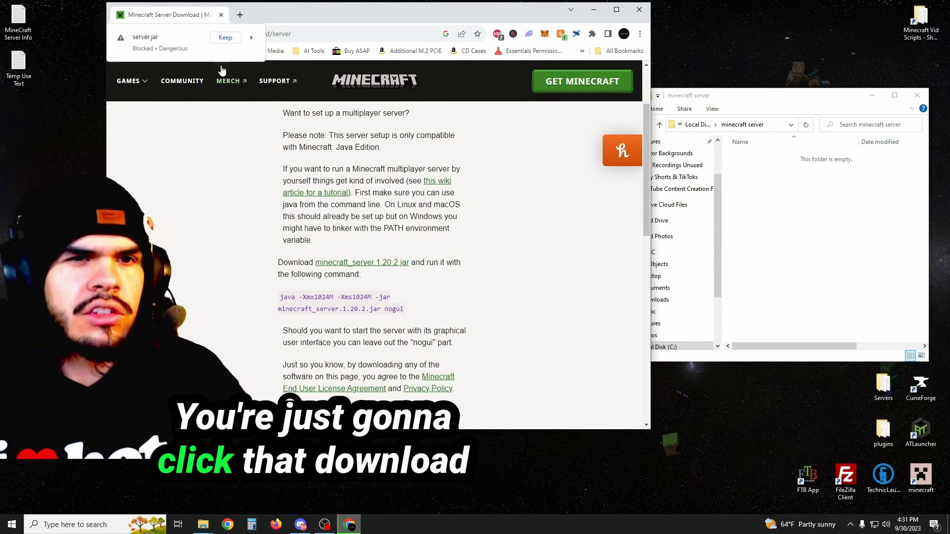
{"action": "left_click", "coordinate": [226, 38]}
Show the downloaded server.jar in its folder, move it into the minecraft server folder and close the Downloads window
{"action": "right_click", "coordinate": [493, 59]}
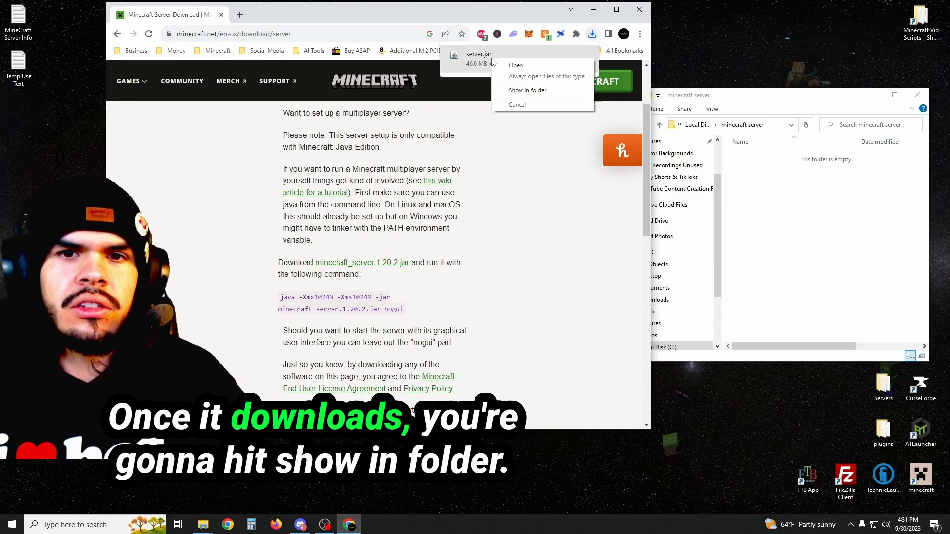
{"action": "left_click", "coordinate": [524, 90]}
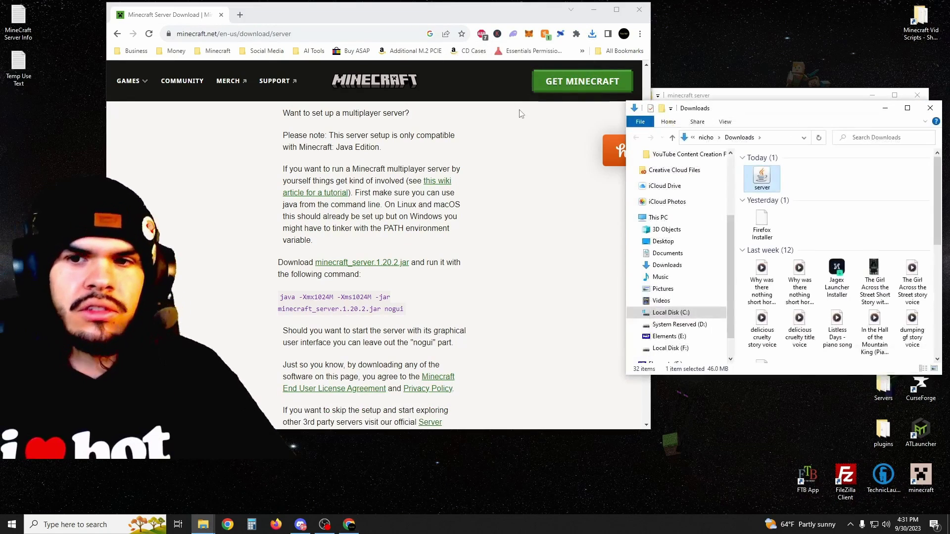
{"action": "left_click_drag", "start_coordinate": [767, 108], "coordinate": [410, 174]}
{"action": "left_click_drag", "start_coordinate": [404, 243], "coordinate": [819, 240]}
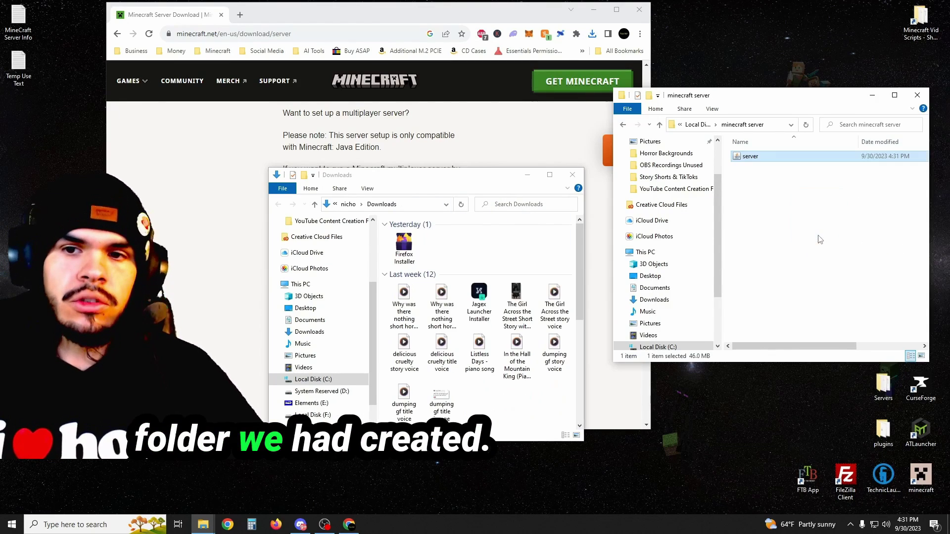
{"action": "left_click", "coordinate": [573, 174]}
{"action": "left_click", "coordinate": [478, 234]}
{"action": "left_click", "coordinate": [770, 236]}
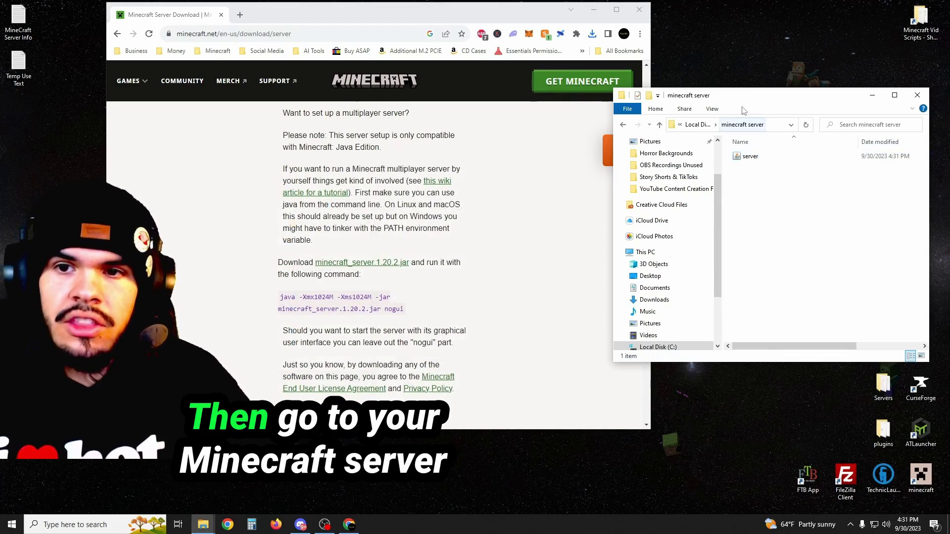
Create a text document named "run" in the minecraft server folder and open it for editing
{"action": "left_click_drag", "start_coordinate": [746, 101], "coordinate": [476, 113]}
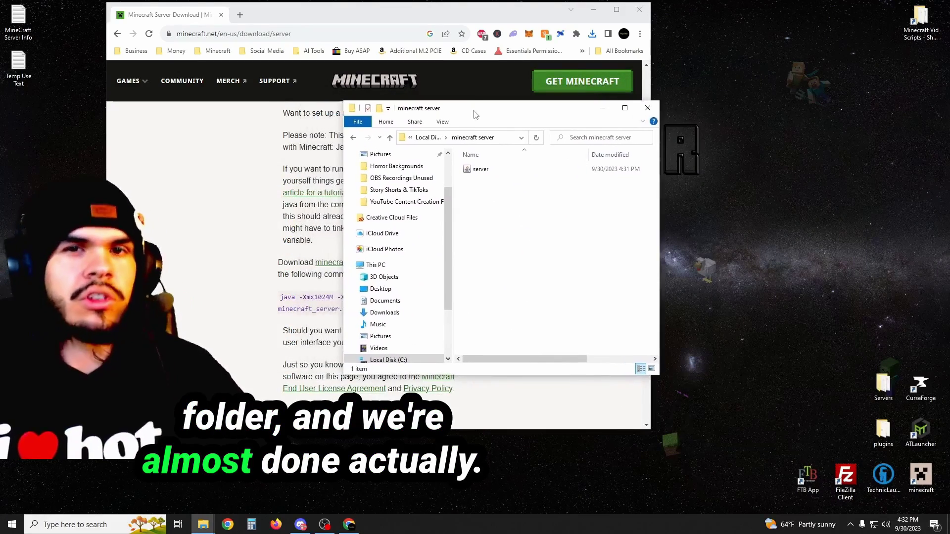
{"action": "right_click", "coordinate": [488, 222]}
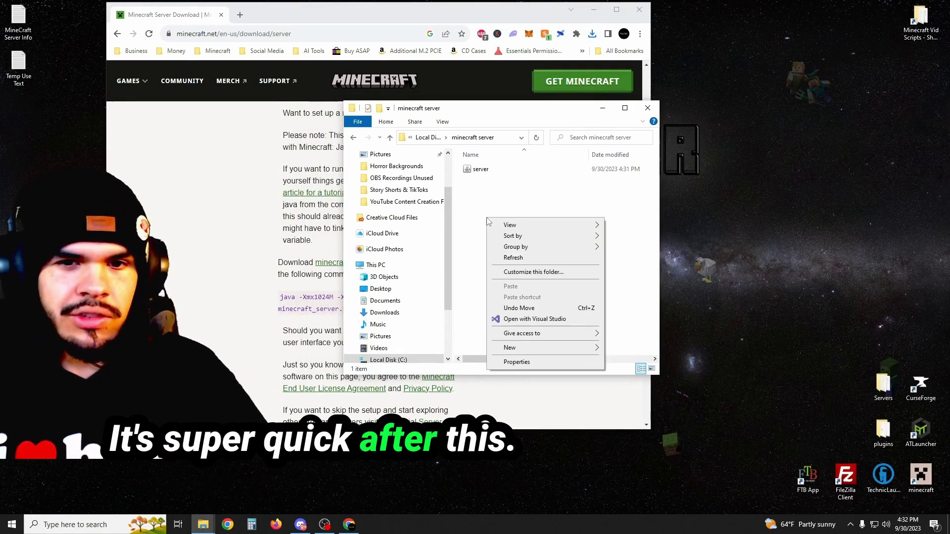
{"action": "mouse_move", "coordinate": [572, 350]}
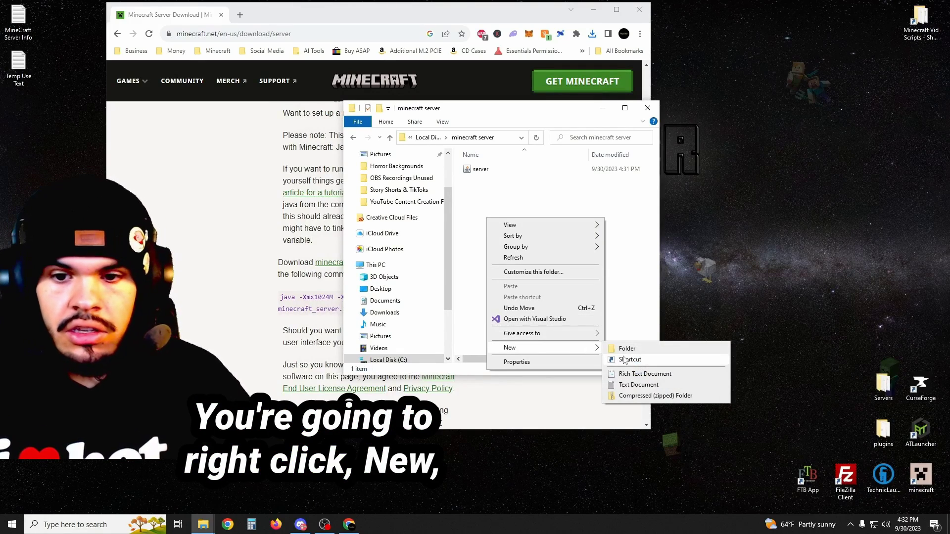
{"action": "left_click", "coordinate": [639, 385]}
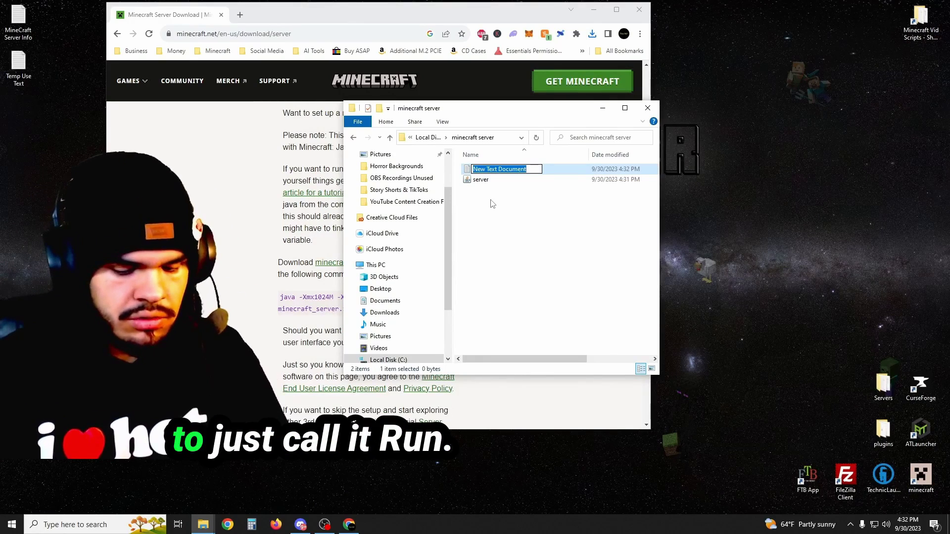
{"action": "key", "text": "Return"}
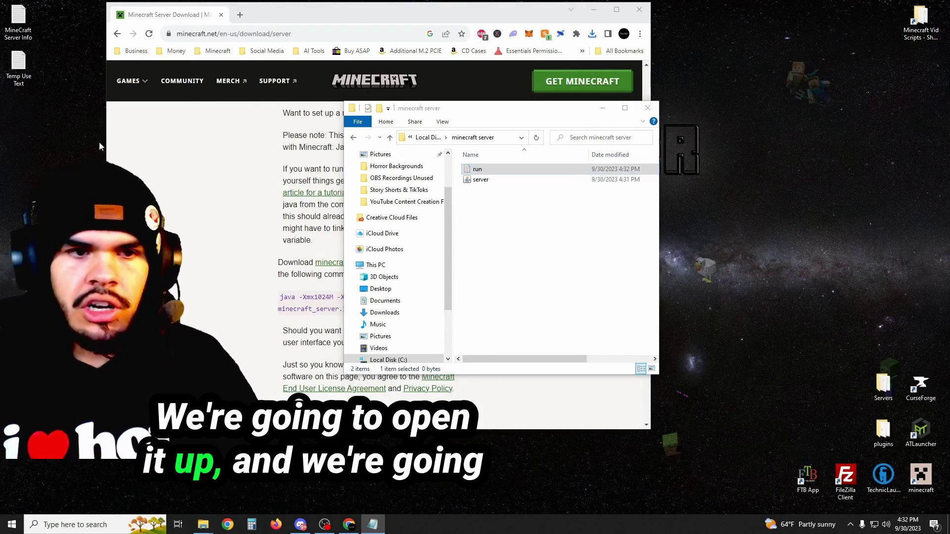
{"action": "double_click", "coordinate": [579, 169]}
{"action": "left_click_drag", "start_coordinate": [579, 169], "coordinate": [709, 117]}
Copy the "java -Xmx1024M -Xms1024M -jar minecraft_server.1.20.2.jar nogui" command from the download page into the run file
{"action": "left_click", "coordinate": [239, 260]}
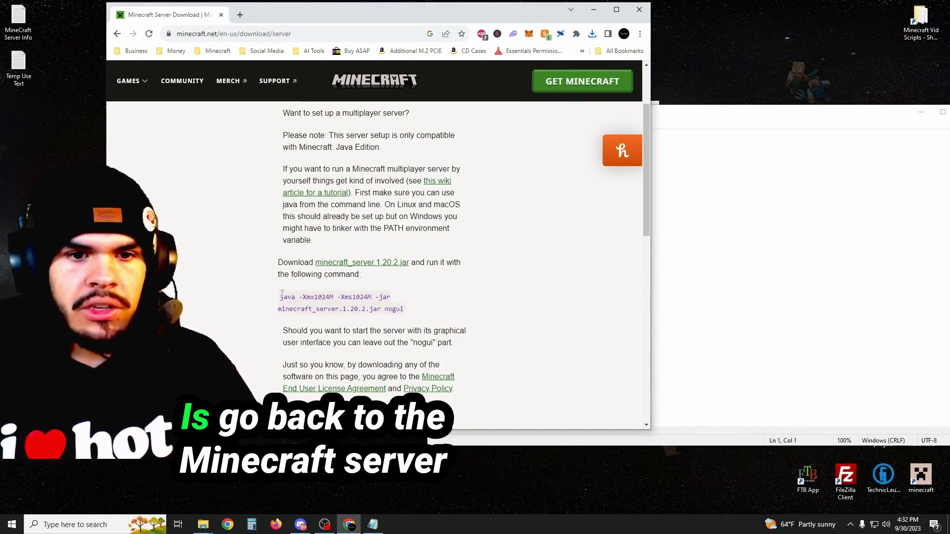
{"action": "scroll", "coordinate": [289, 237], "scroll_direction": "up", "scroll_amount": 3}
{"action": "scroll", "coordinate": [290, 237], "scroll_direction": "down", "scroll_amount": 3}
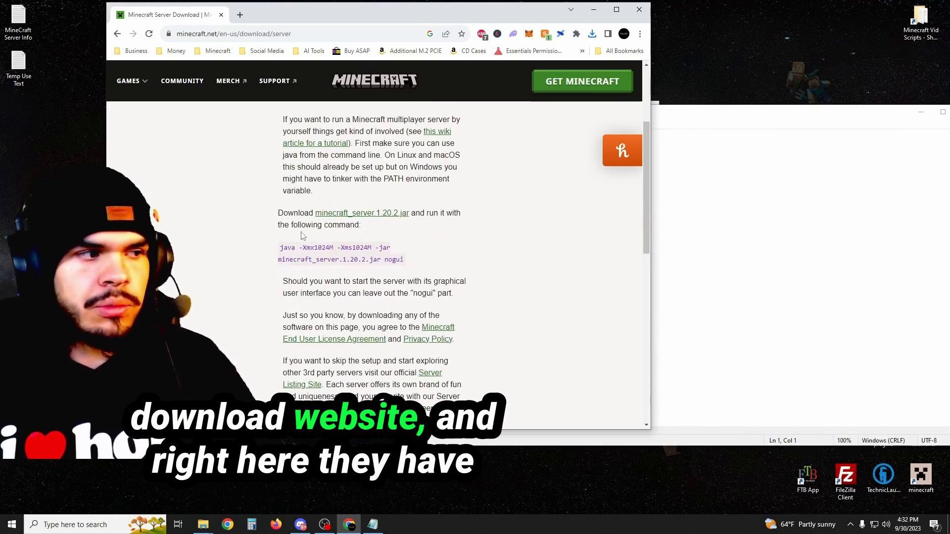
{"action": "left_click_drag", "start_coordinate": [280, 246], "coordinate": [405, 261]}
{"action": "key", "text": "ctrl+c"}
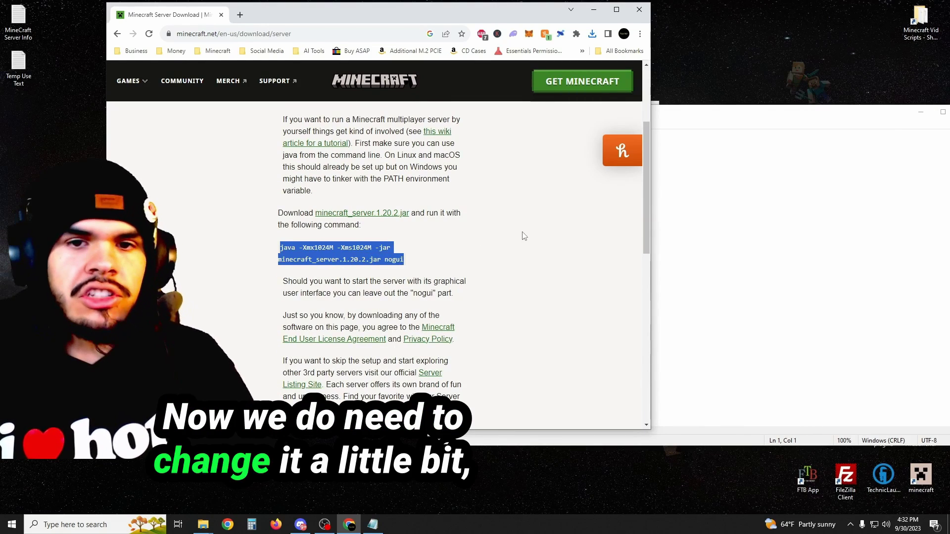
{"action": "left_click", "coordinate": [690, 169]}
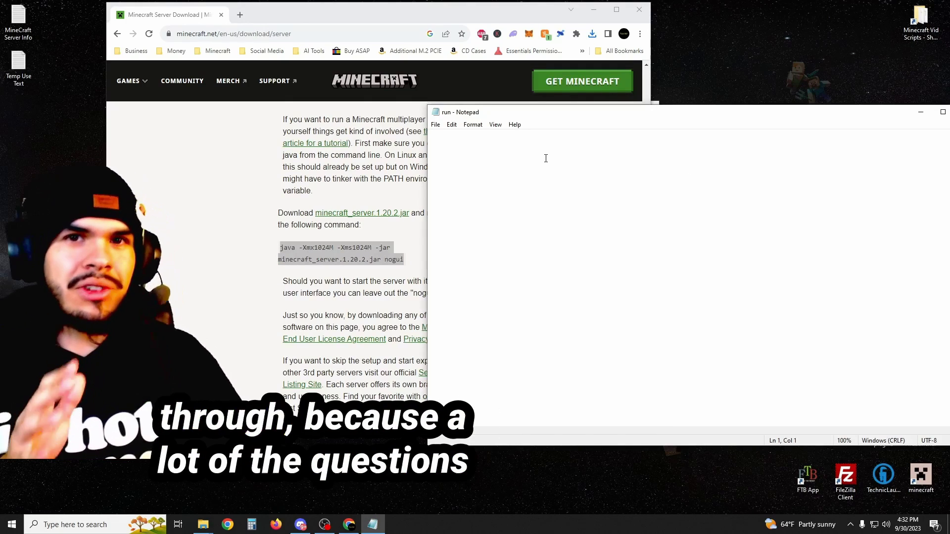
{"action": "key", "text": "ctrl+v"}
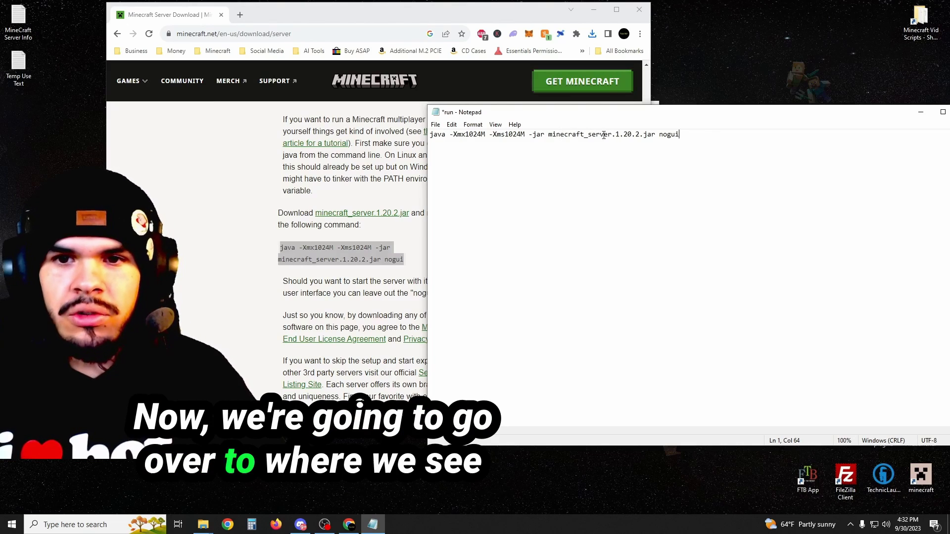
Change the jar name in the run file's command to server.jar and bring up the minecraft server folder beside it to compare file names
{"action": "left_click_drag", "start_coordinate": [549, 135], "coordinate": [656, 136]}
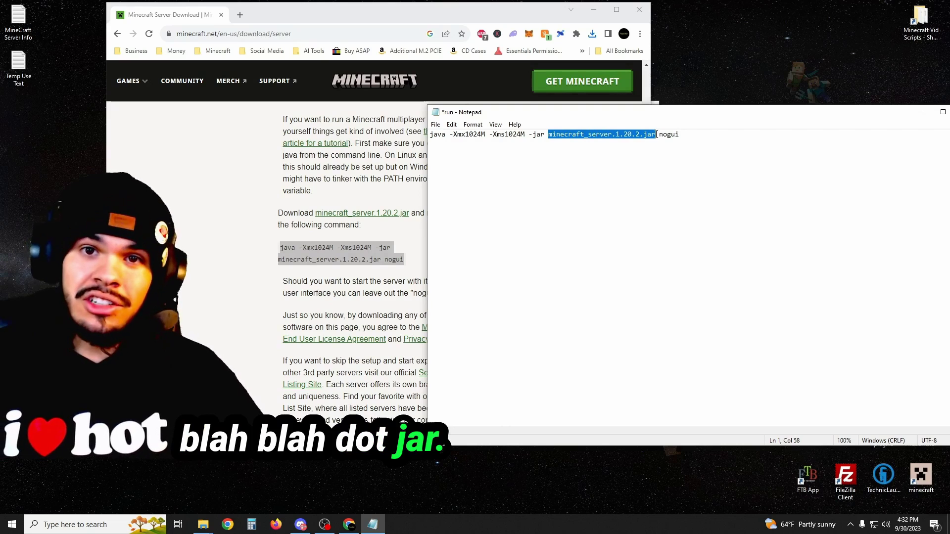
{"action": "left_click", "coordinate": [551, 135]}
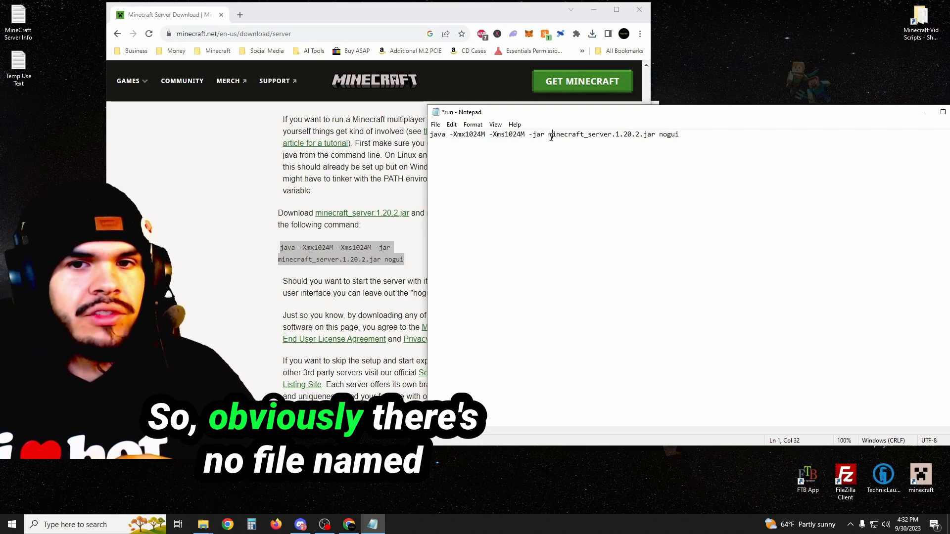
{"action": "left_click_drag", "start_coordinate": [550, 137], "coordinate": [639, 141]}
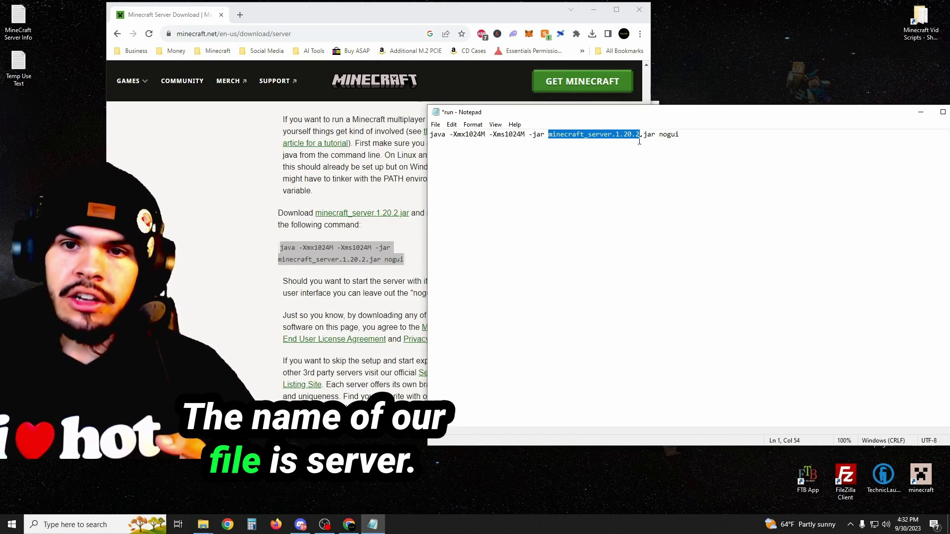
{"action": "type", "text": "server"}
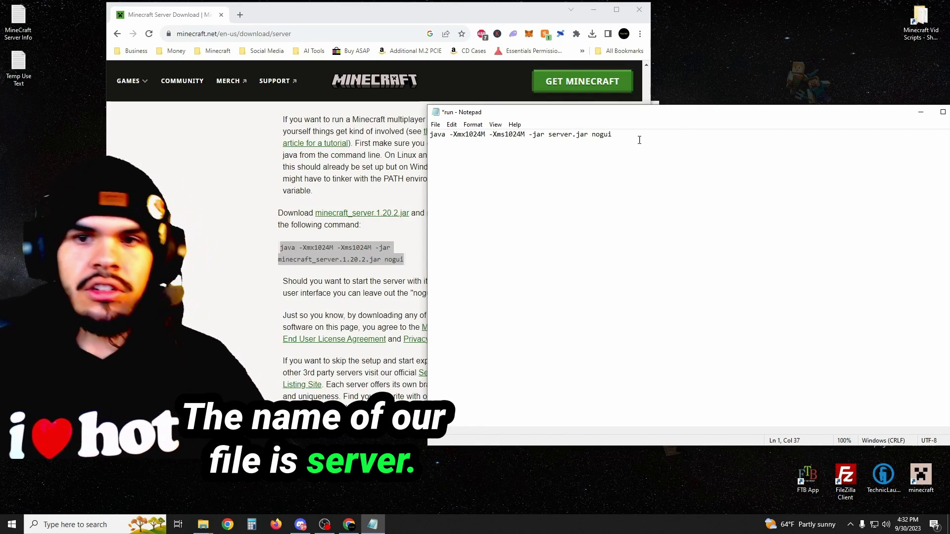
{"action": "left_click", "coordinate": [203, 525]}
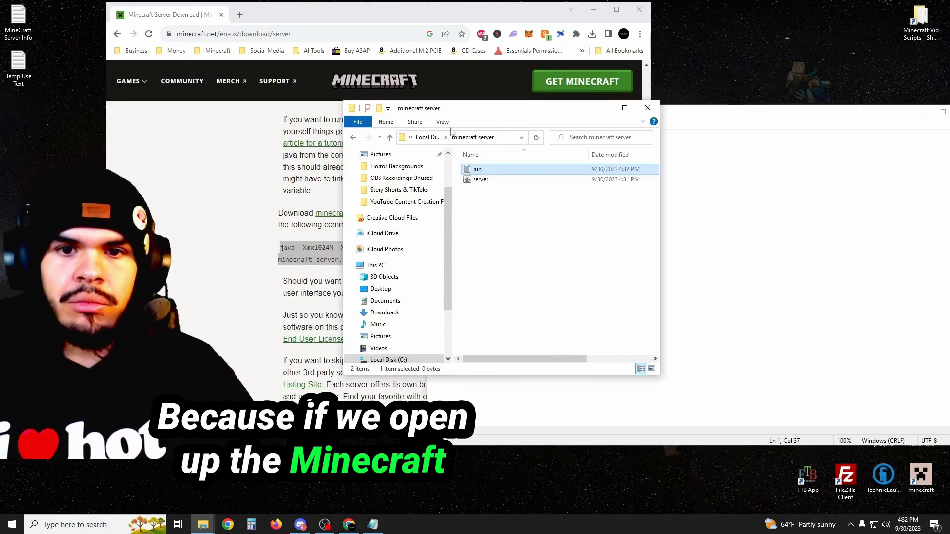
{"action": "left_click_drag", "start_coordinate": [482, 109], "coordinate": [726, 130]}
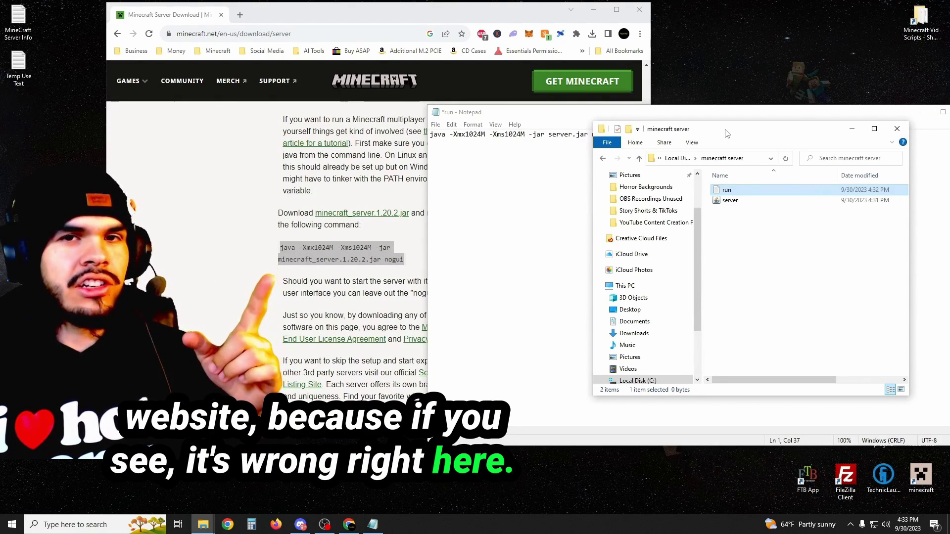
Compare the server.jar name in the run file's command with the server file in the minecraft server folder
{"action": "left_click", "coordinate": [723, 235]}
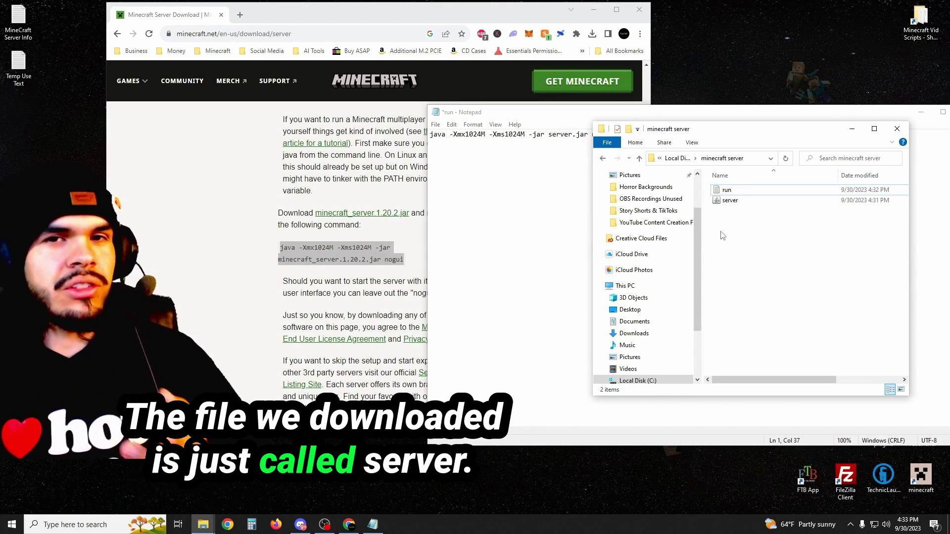
{"action": "left_click", "coordinate": [500, 154]}
{"action": "left_click", "coordinate": [552, 135]}
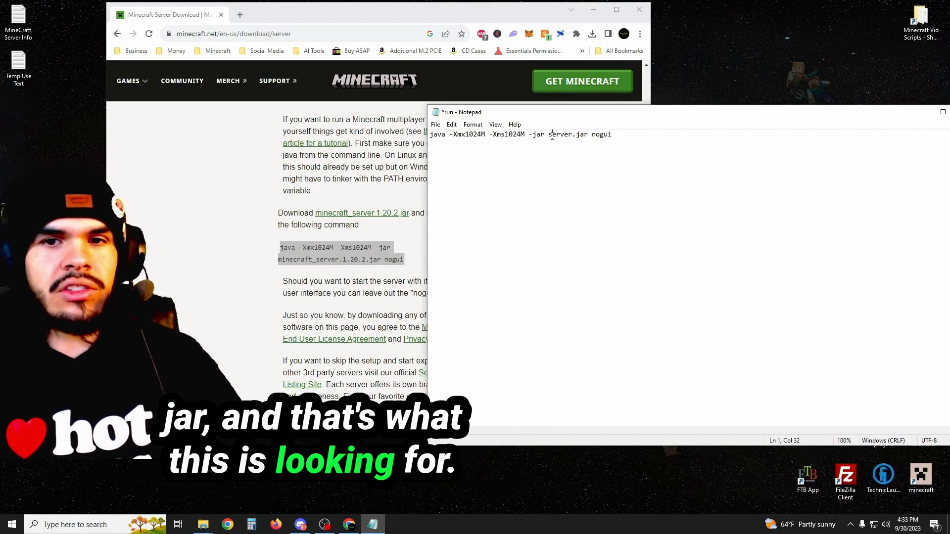
{"action": "left_click_drag", "start_coordinate": [552, 135], "coordinate": [590, 135]}
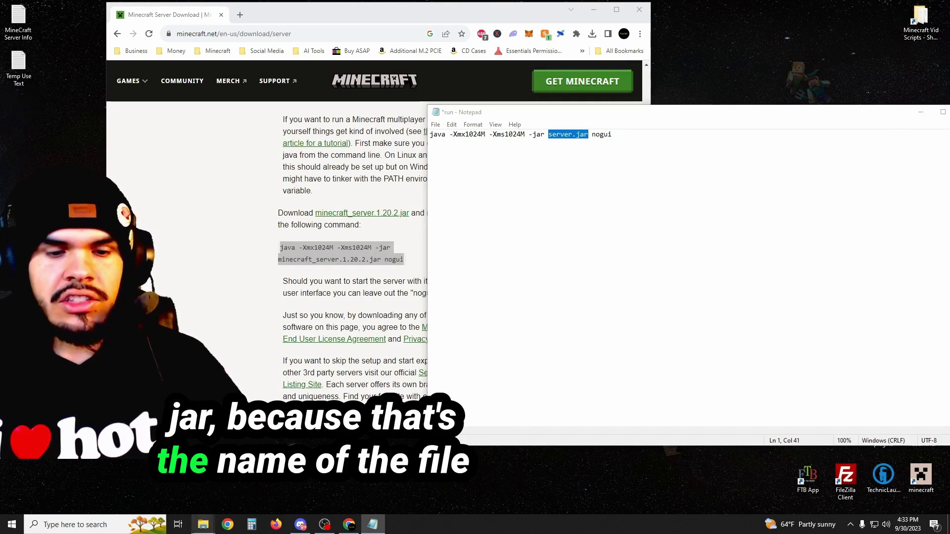
{"action": "left_click", "coordinate": [203, 525]}
{"action": "left_click", "coordinate": [292, 495]}
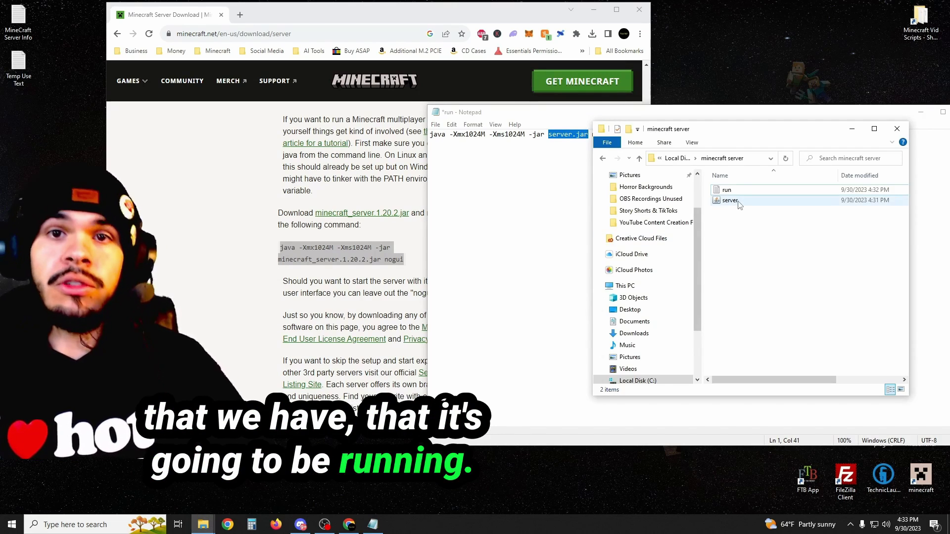
Examine the Xmx and Xms memory values in the command and show where Windows lists its System information
{"action": "left_click", "coordinate": [466, 136]}
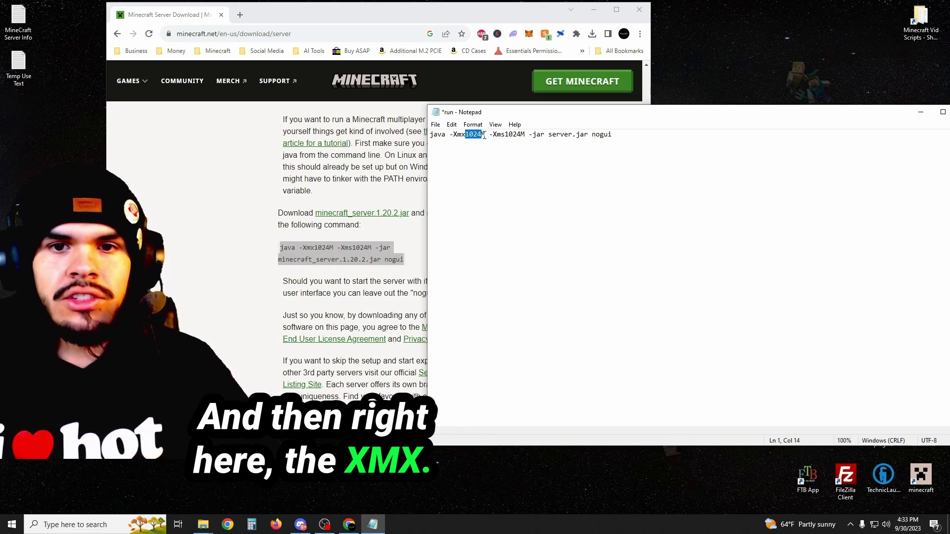
{"action": "left_click_drag", "start_coordinate": [483, 135], "coordinate": [486, 135]}
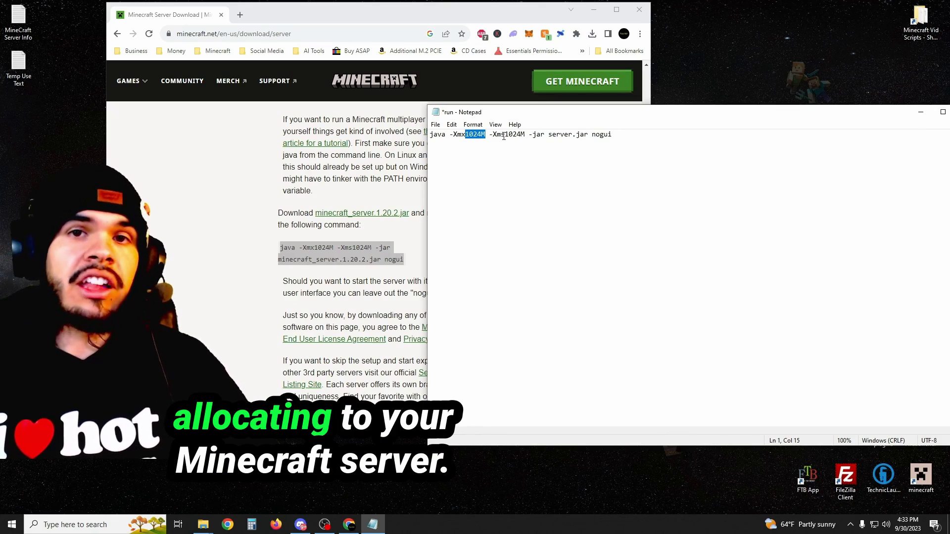
{"action": "left_click", "coordinate": [506, 154]}
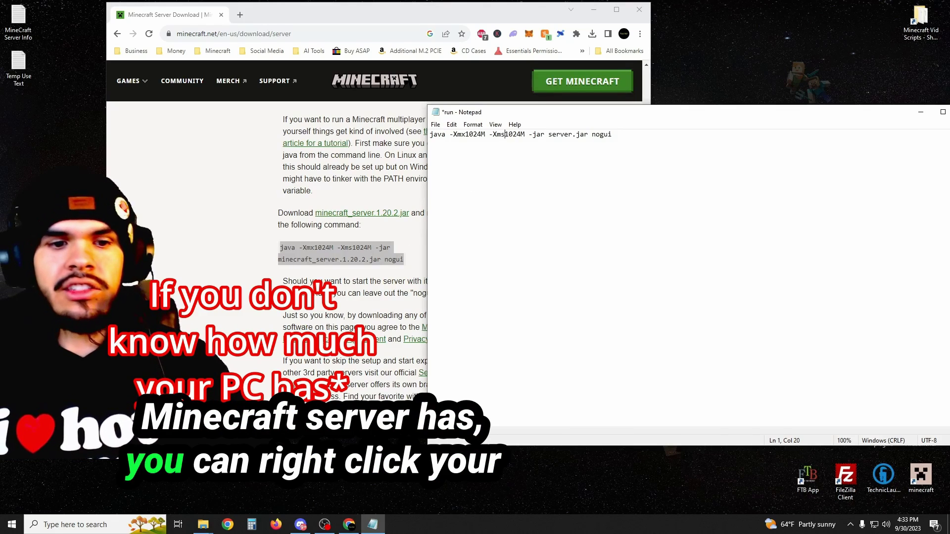
{"action": "right_click", "coordinate": [12, 527]}
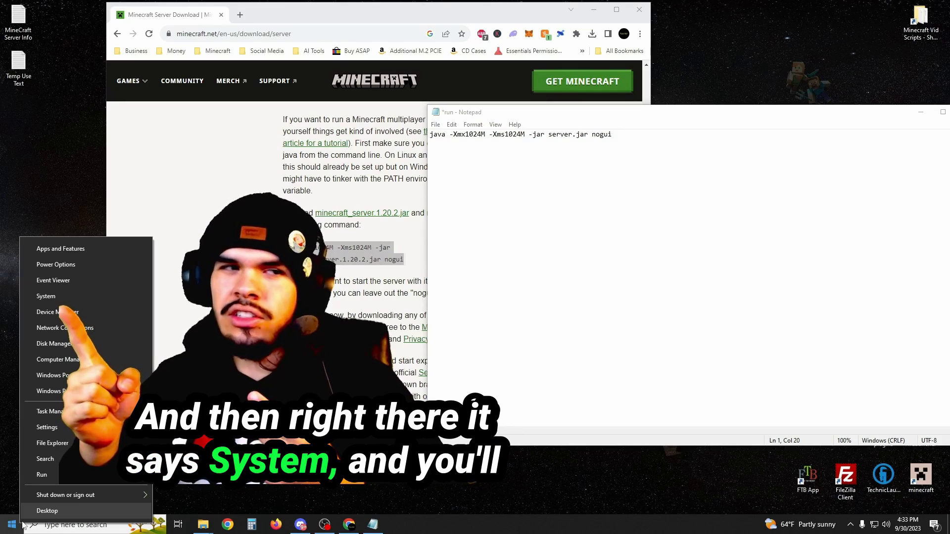
{"action": "left_click", "coordinate": [550, 229]}
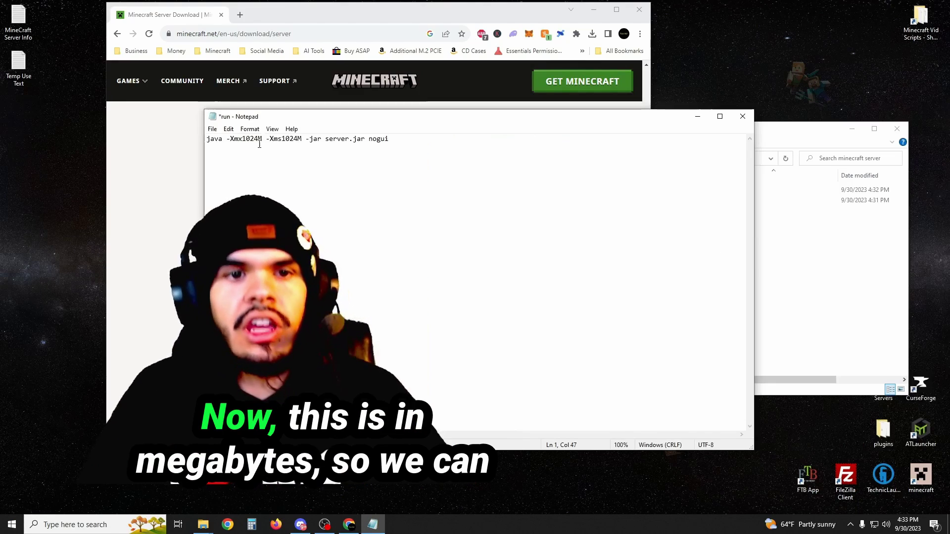
Set the Xmx memory value to 2G and the Xms value to 1G in the run file's command
{"action": "left_click_drag", "start_coordinate": [397, 120], "coordinate": [554, 227]}
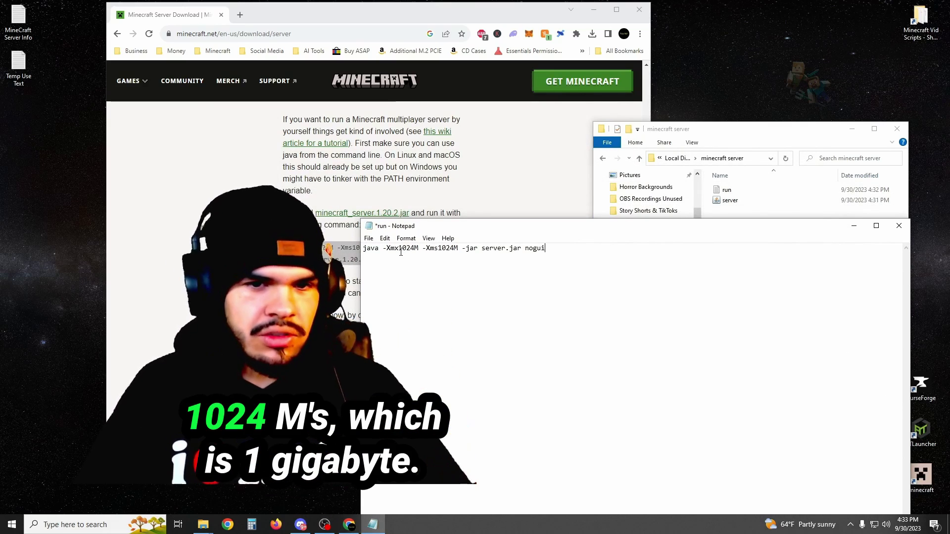
{"action": "left_click_drag", "start_coordinate": [417, 249], "coordinate": [419, 248]}
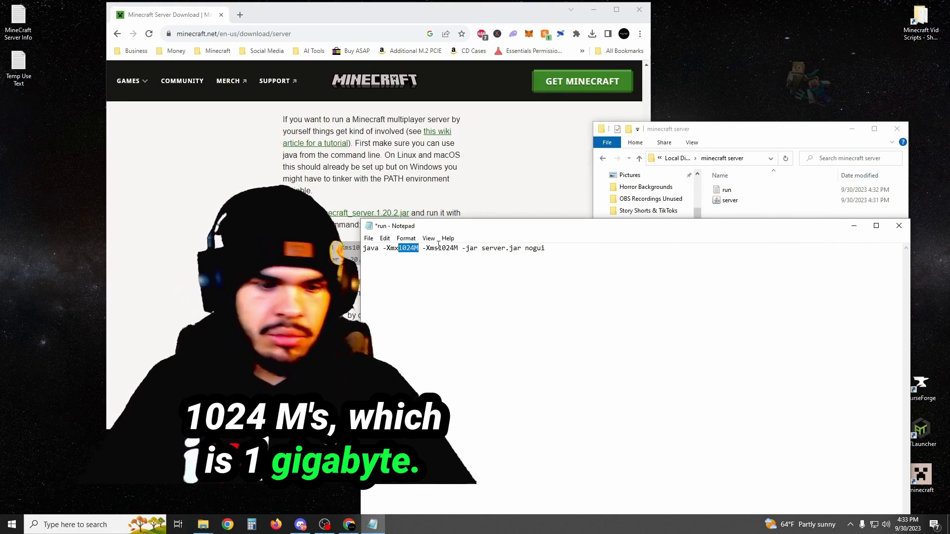
{"action": "type", "text": "2G"}
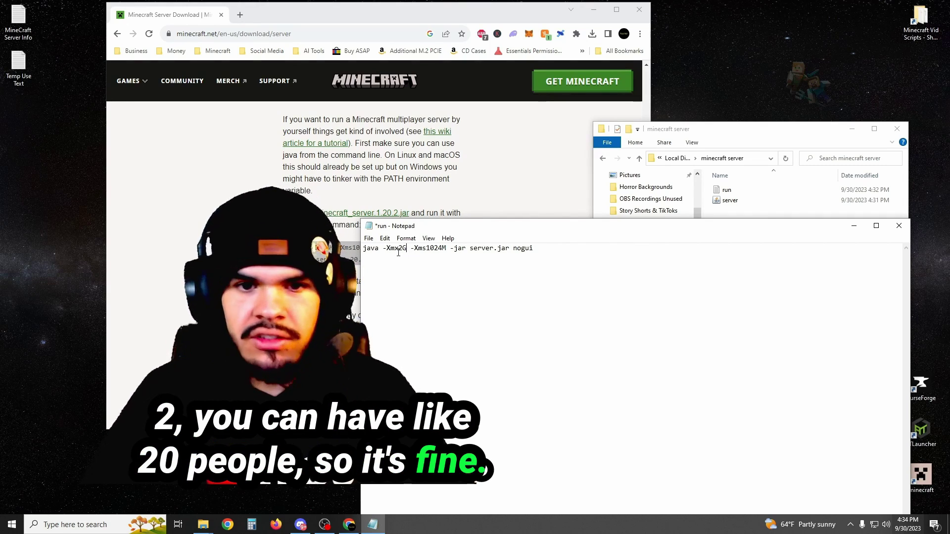
{"action": "left_click", "coordinate": [426, 250]}
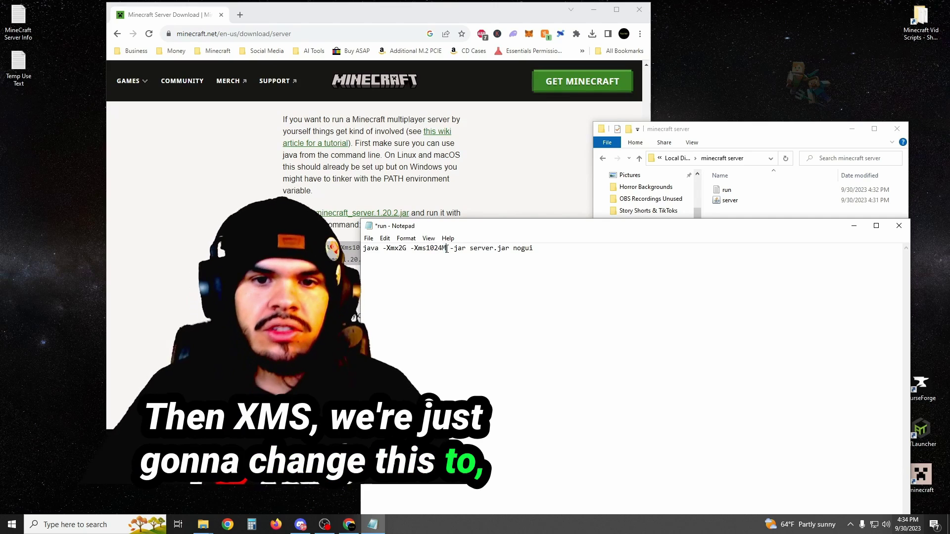
{"action": "left_click_drag", "start_coordinate": [446, 249], "coordinate": [428, 250]}
{"action": "type", "text": "1G"}
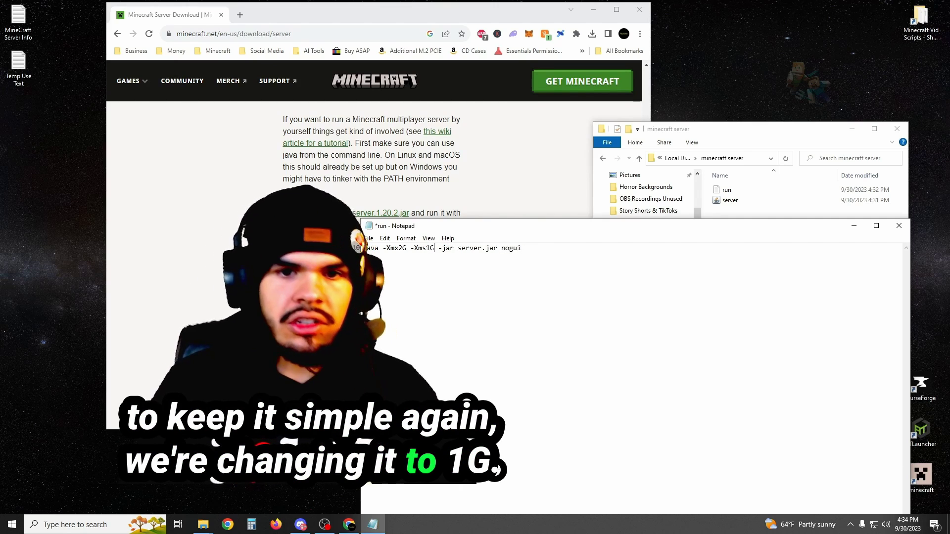
{"action": "double_click", "coordinate": [423, 250]}
{"action": "double_click", "coordinate": [392, 249]}
{"action": "left_click", "coordinate": [487, 255]}
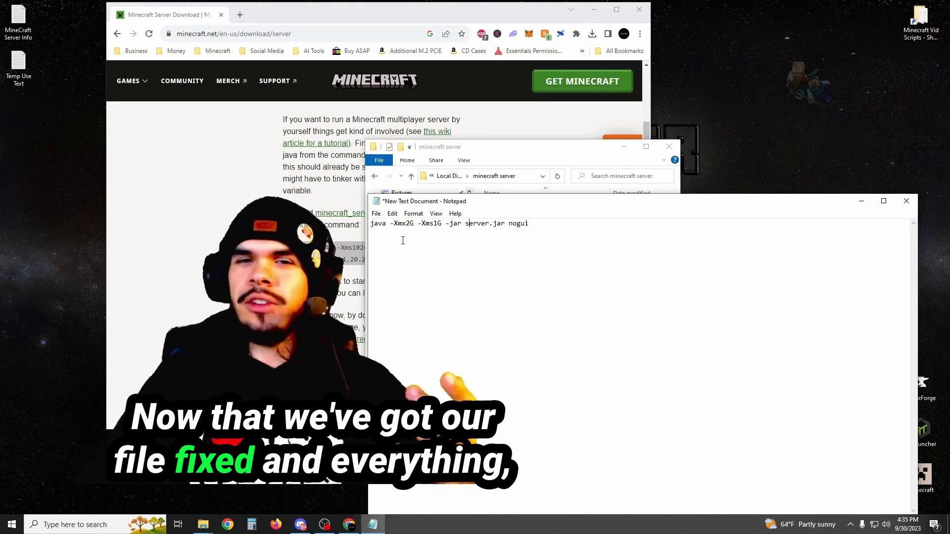
Save the command file as run.bat in the minecraft server folder and close it
{"action": "left_click", "coordinate": [375, 213]}
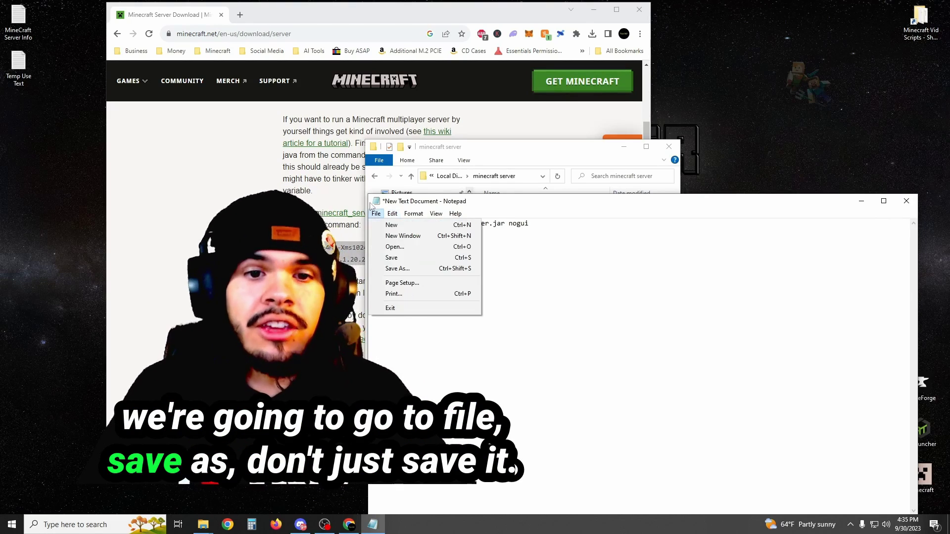
{"action": "left_click", "coordinate": [401, 268]}
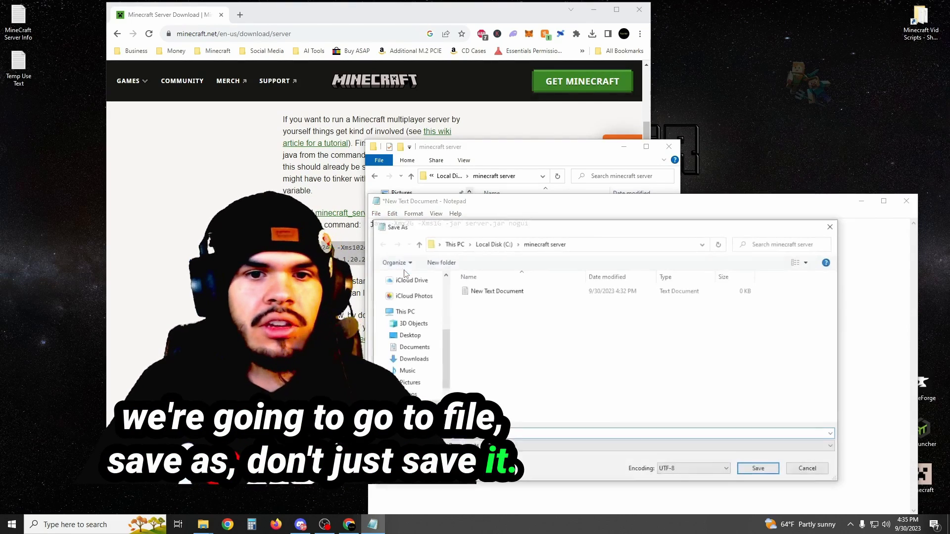
{"action": "mouse_move", "coordinate": [524, 229]}
{"action": "left_mouse_down"}
{"action": "mouse_move", "coordinate": [526, 182]}
{"action": "mouse_move", "coordinate": [501, 129]}
{"action": "mouse_move", "coordinate": [489, 130]}
{"action": "left_mouse_up"}
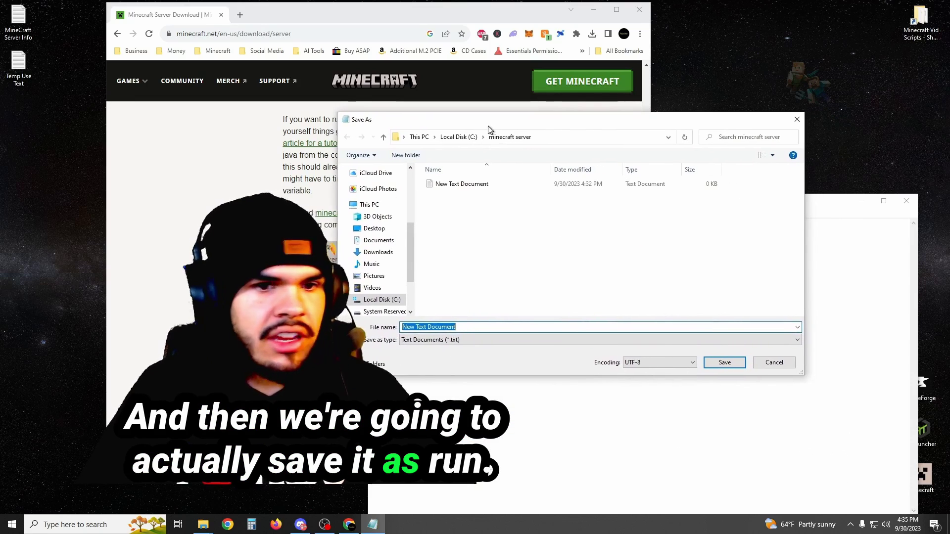
{"action": "type", "text": "run.ba"}
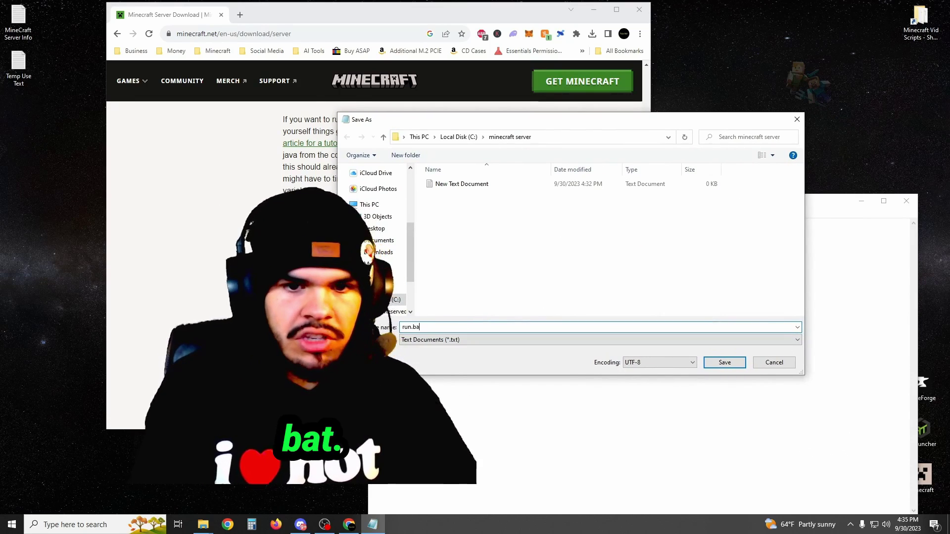
{"action": "type", "text": "t"}
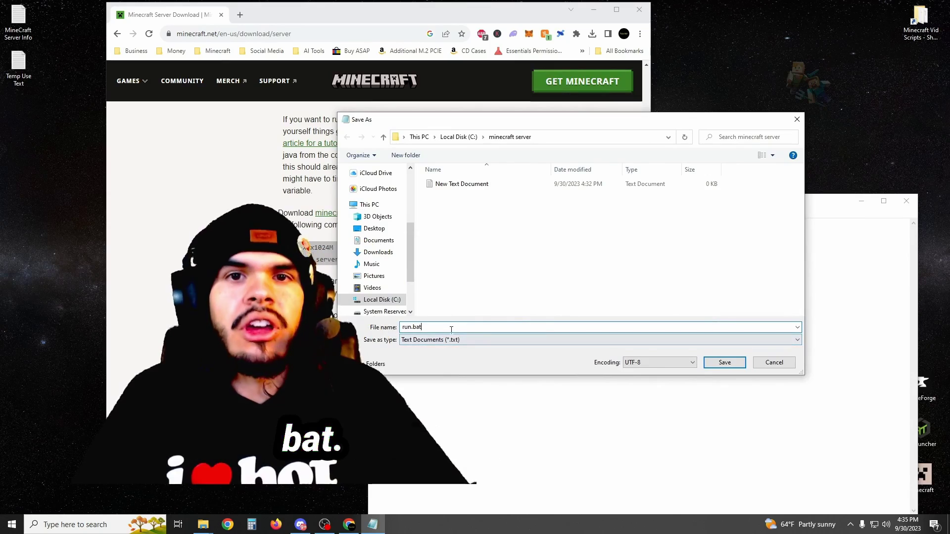
{"action": "left_click", "coordinate": [725, 362]}
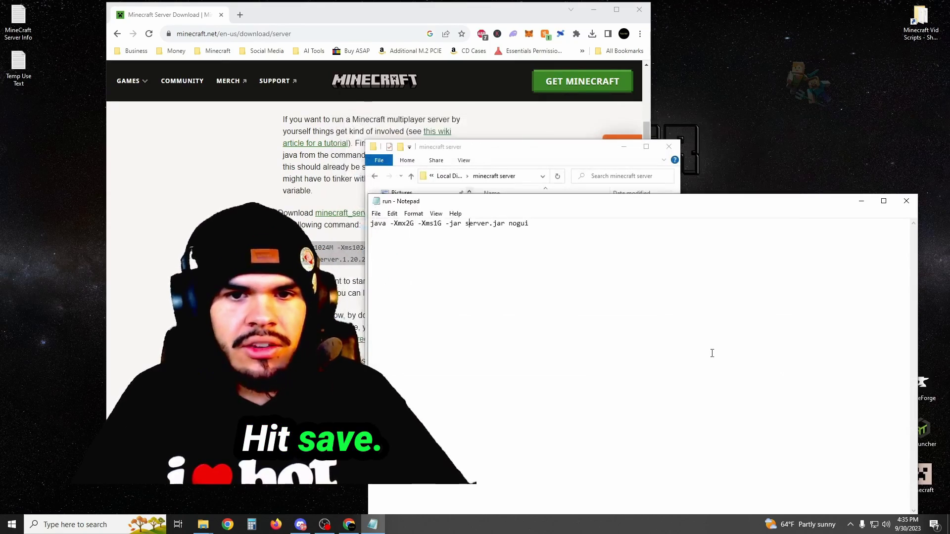
{"action": "left_click", "coordinate": [900, 203]}
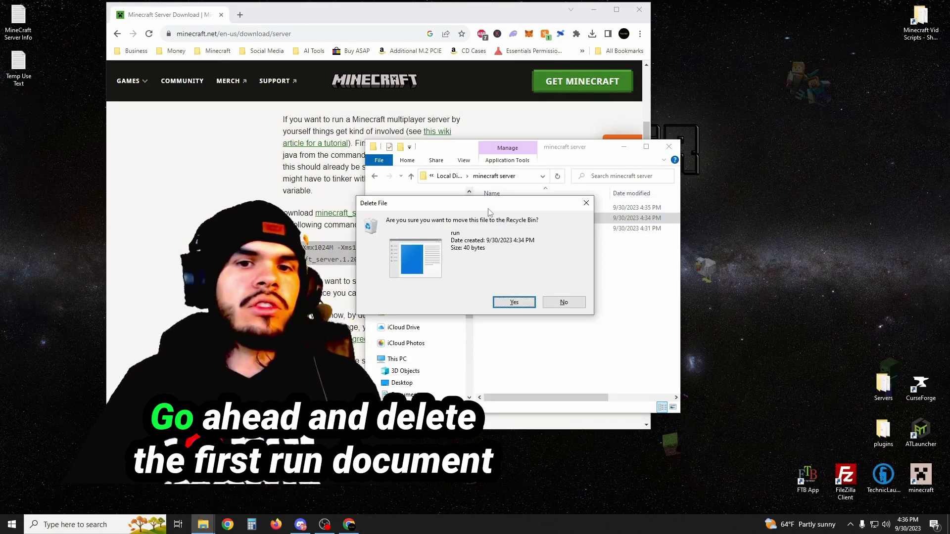
Move the older run file to the Recycle Bin and select the new run batch file in the minecraft server folder
{"action": "left_click_drag", "start_coordinate": [559, 198], "coordinate": [485, 311]}
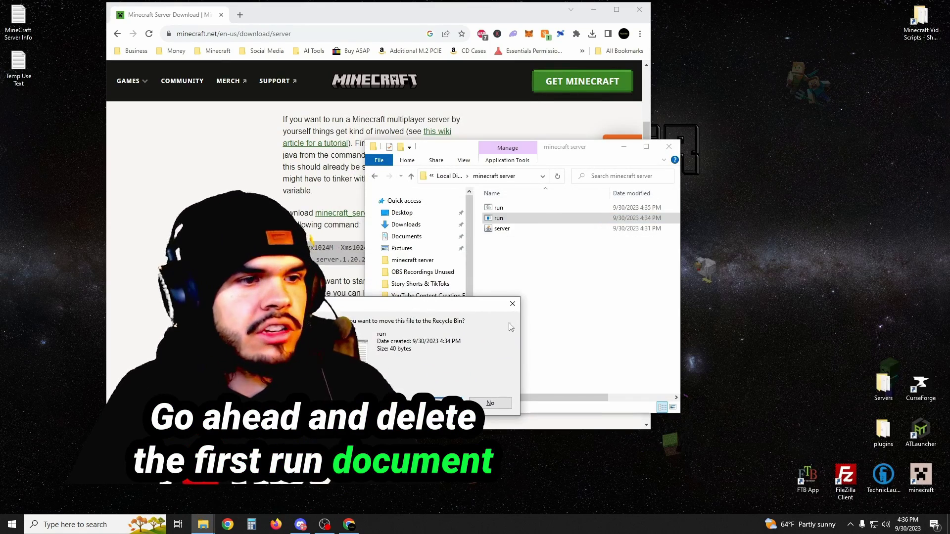
{"action": "left_click", "coordinate": [444, 403]}
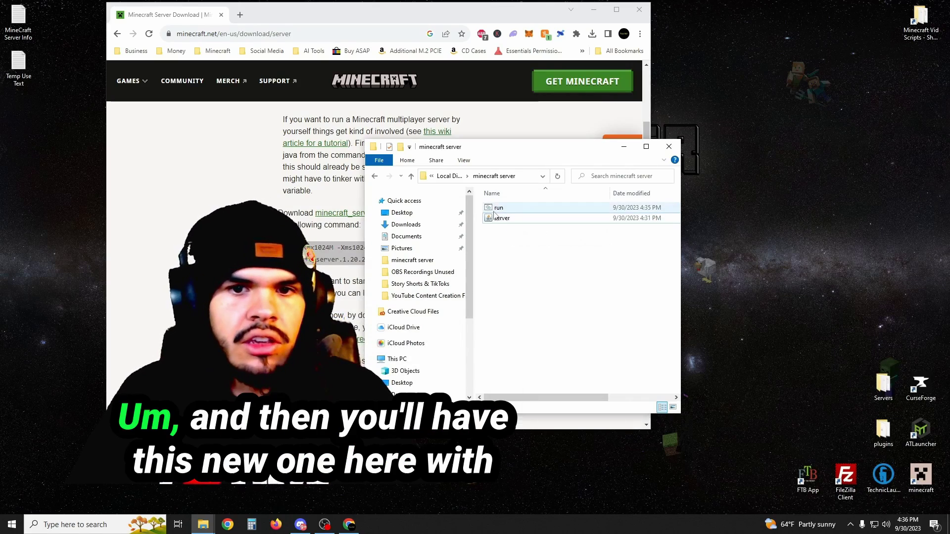
{"action": "left_click_drag", "start_coordinate": [536, 156], "coordinate": [468, 217]}
{"action": "left_click", "coordinate": [426, 270]}
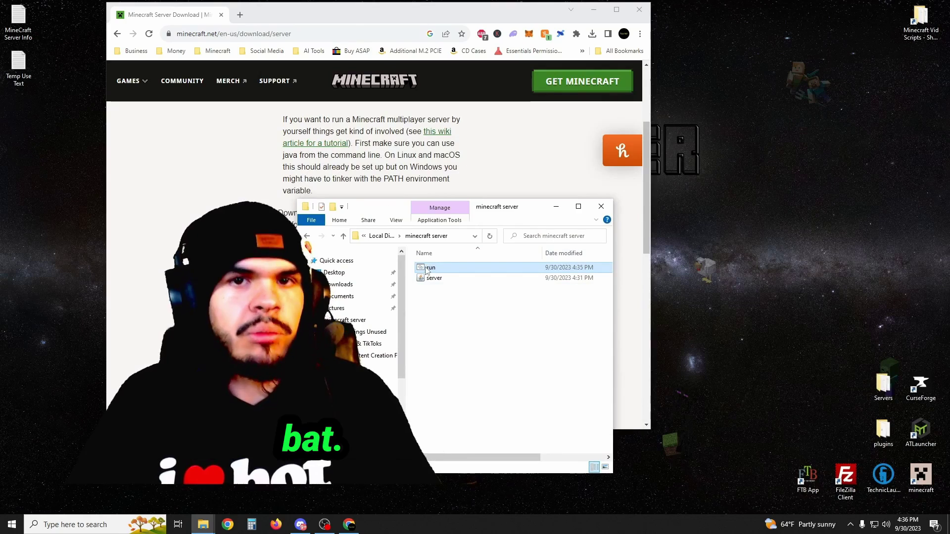
{"action": "left_click_drag", "start_coordinate": [512, 213], "coordinate": [517, 183]}
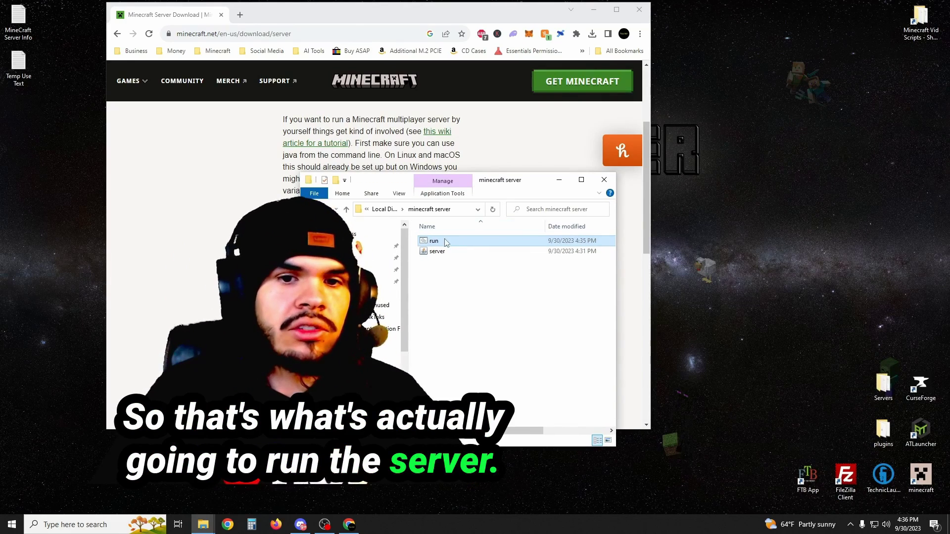
View run.bat in Notepad++ and close the editor
{"action": "right_click", "coordinate": [435, 242]}
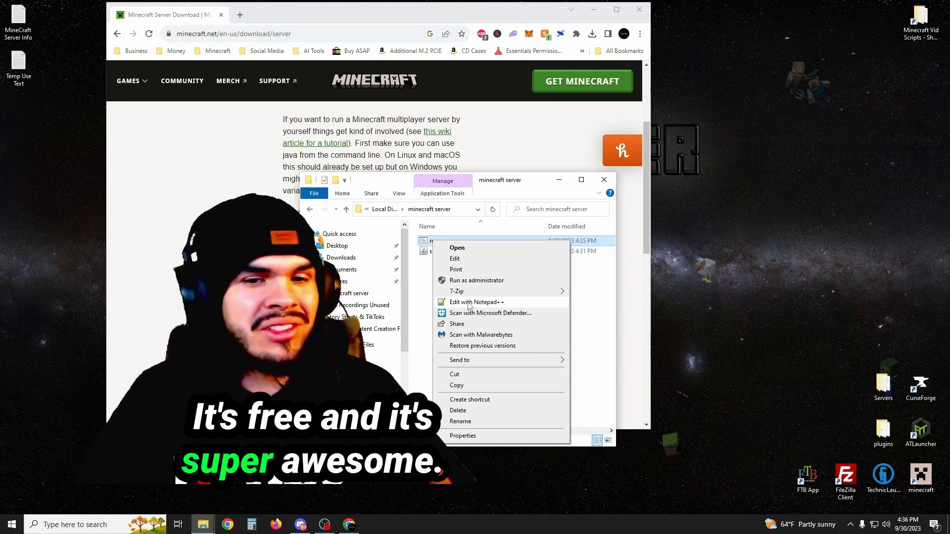
{"action": "left_click", "coordinate": [468, 303]}
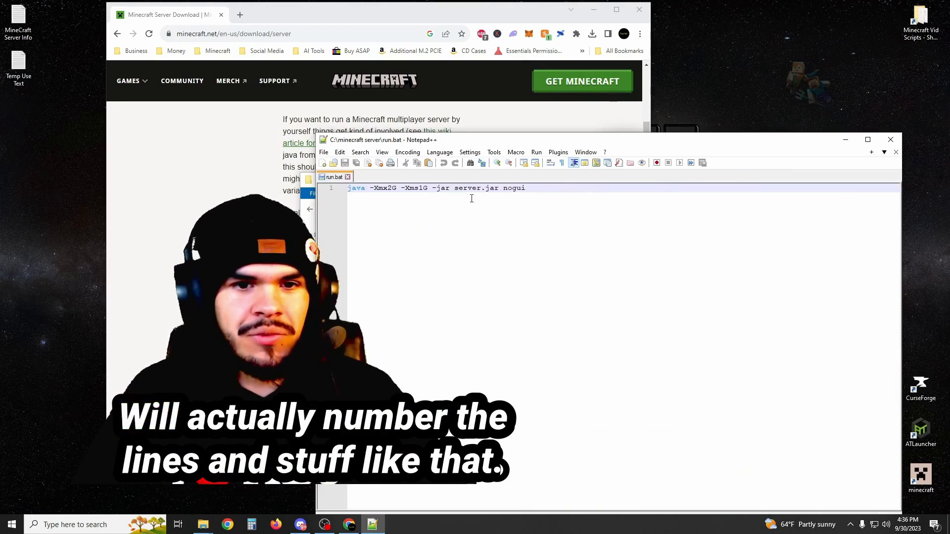
{"action": "left_click", "coordinate": [347, 177]}
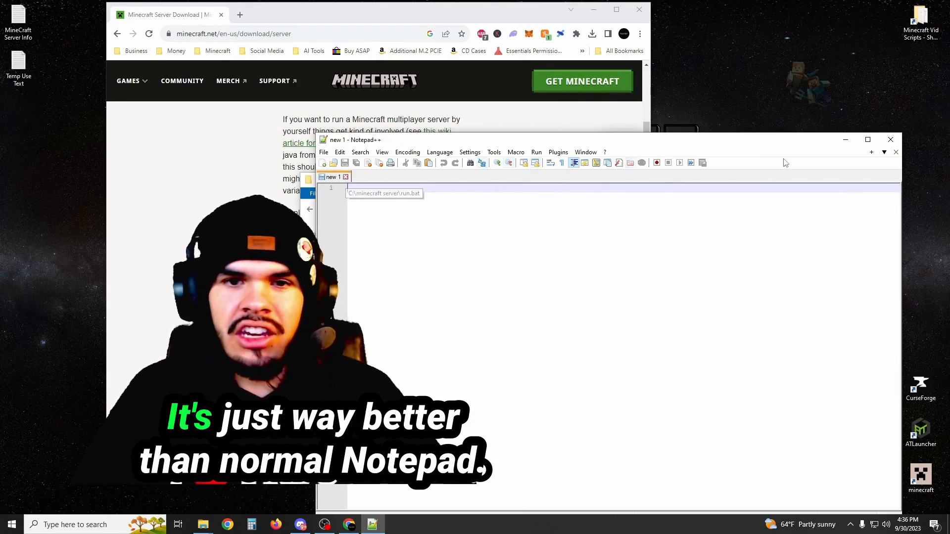
{"action": "left_click", "coordinate": [893, 140]}
Launch the server from the run batch file to generate its initial files
{"action": "double_click", "coordinate": [434, 241]}
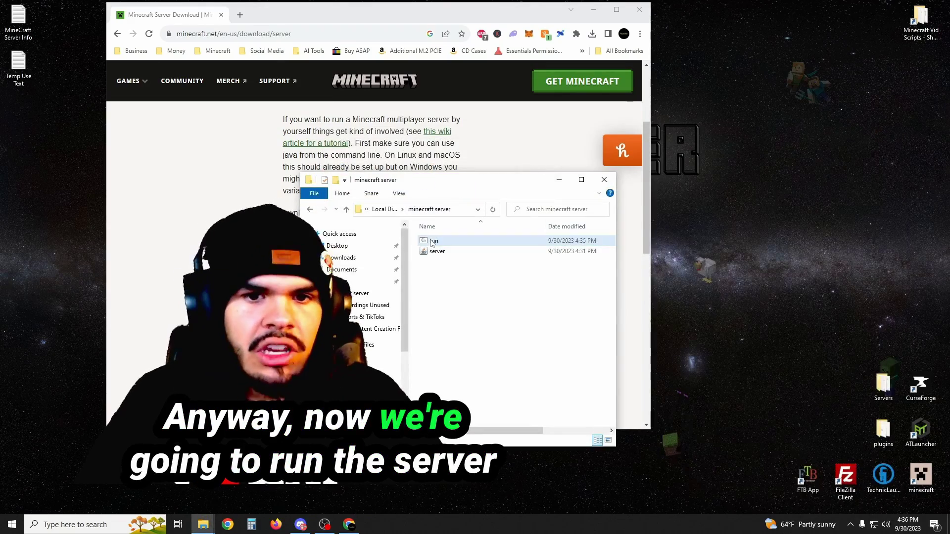
{"action": "left_click_drag", "start_coordinate": [156, 45], "coordinate": [512, 201]}
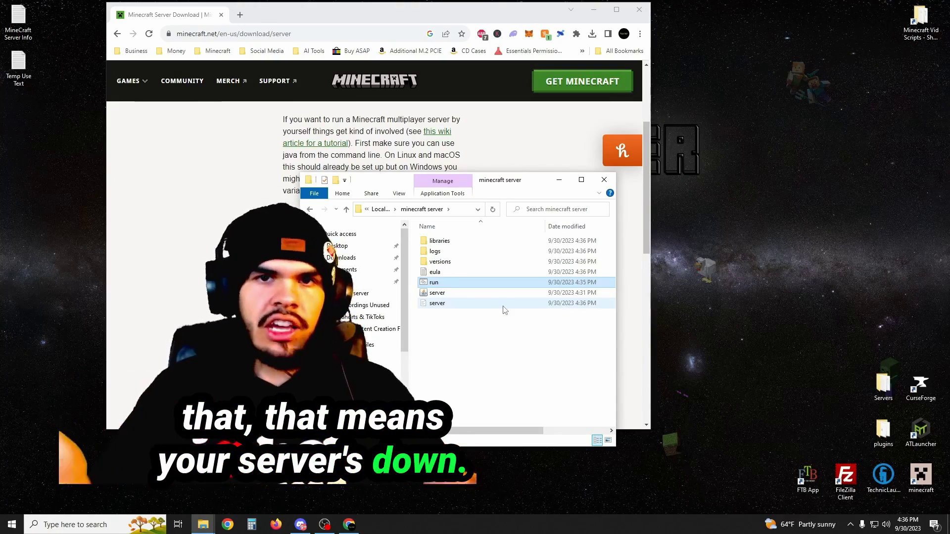
Accept the license agreement by changing the eula file to eula=true, save it and close it
{"action": "double_click", "coordinate": [436, 273]}
{"action": "left_click_drag", "start_coordinate": [531, 197], "coordinate": [501, 133]}
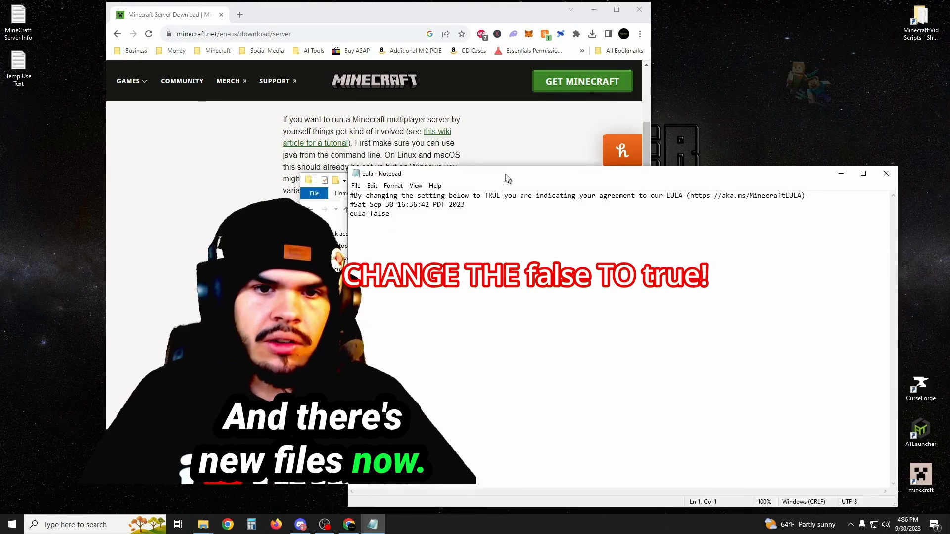
{"action": "left_click_drag", "start_coordinate": [380, 177], "coordinate": [365, 180]}
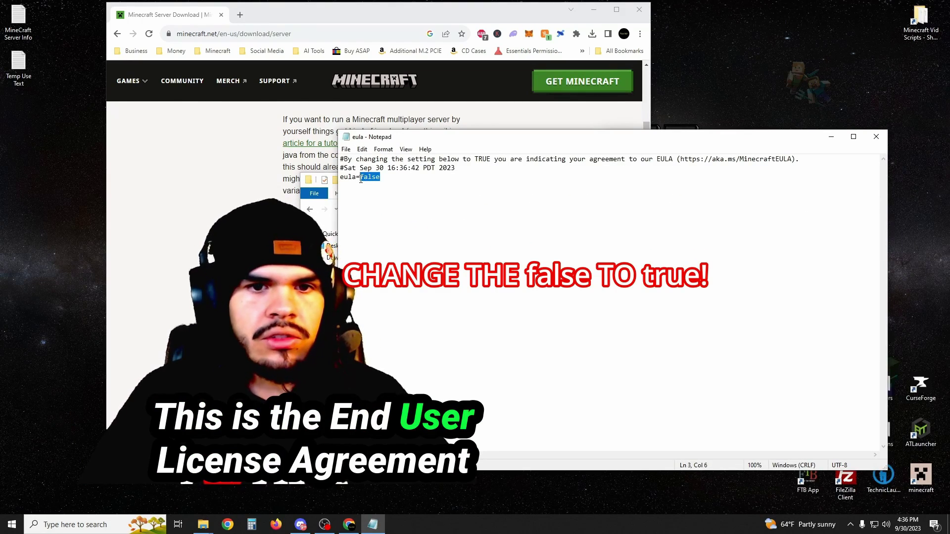
{"action": "key", "text": "ctrl+s"}
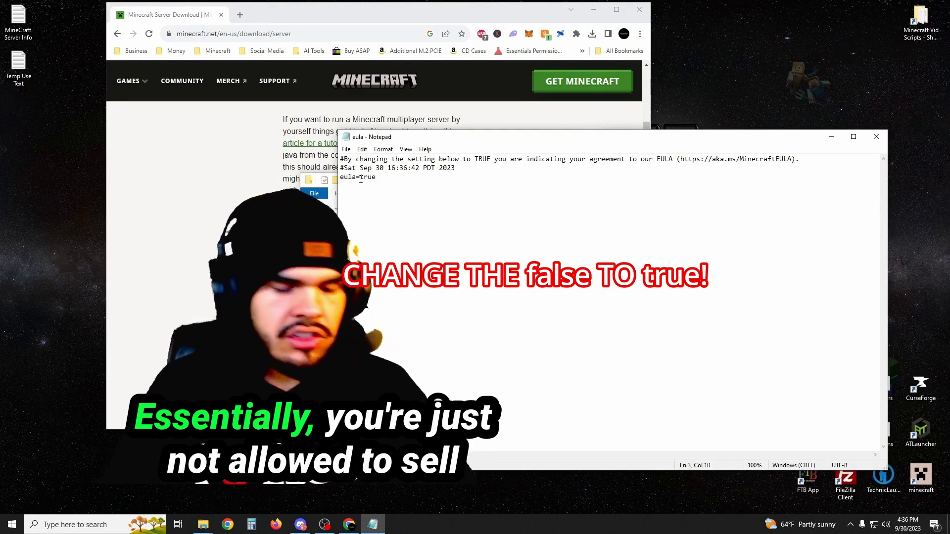
{"action": "left_click", "coordinate": [874, 137]}
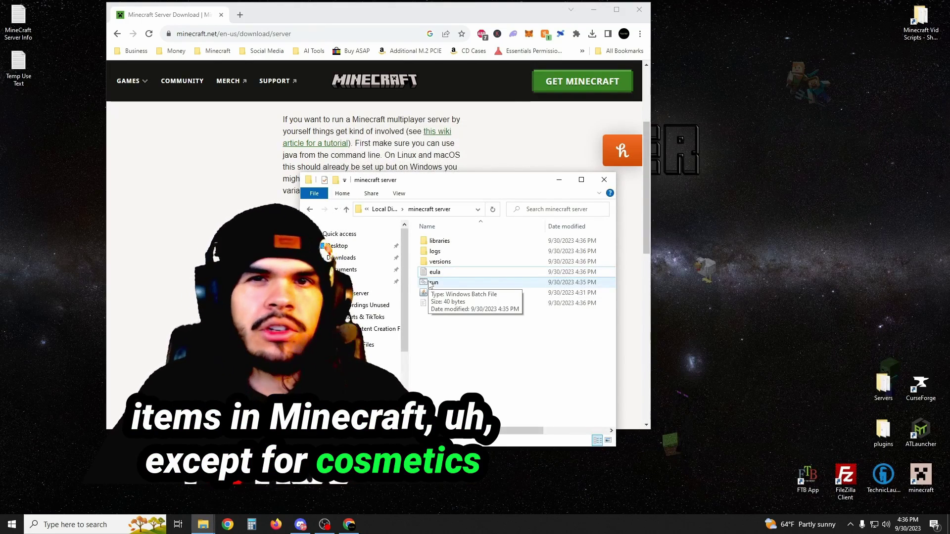
Open the generated server properties file from the minecraft server folder in Notepad++
{"action": "left_click", "coordinate": [440, 262]}
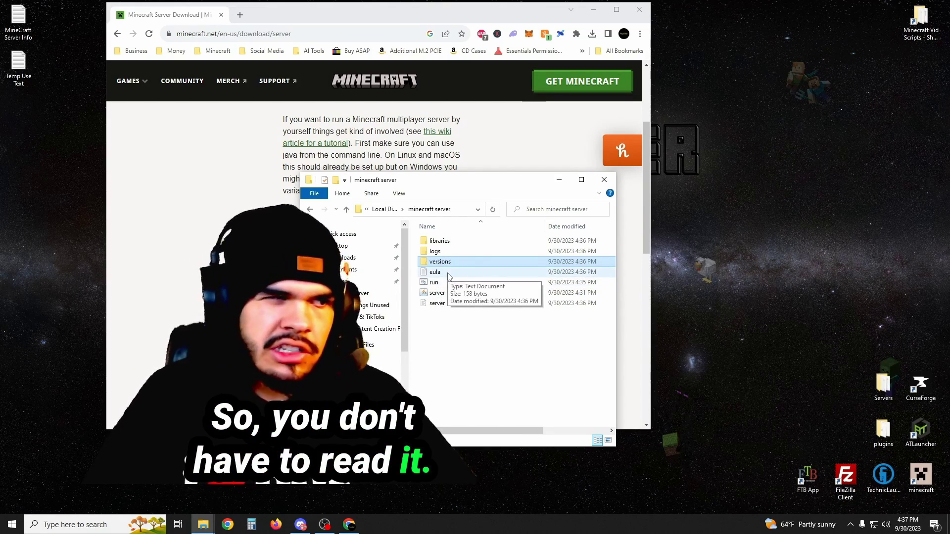
{"action": "left_click", "coordinate": [434, 282]}
{"action": "right_click", "coordinate": [431, 304]}
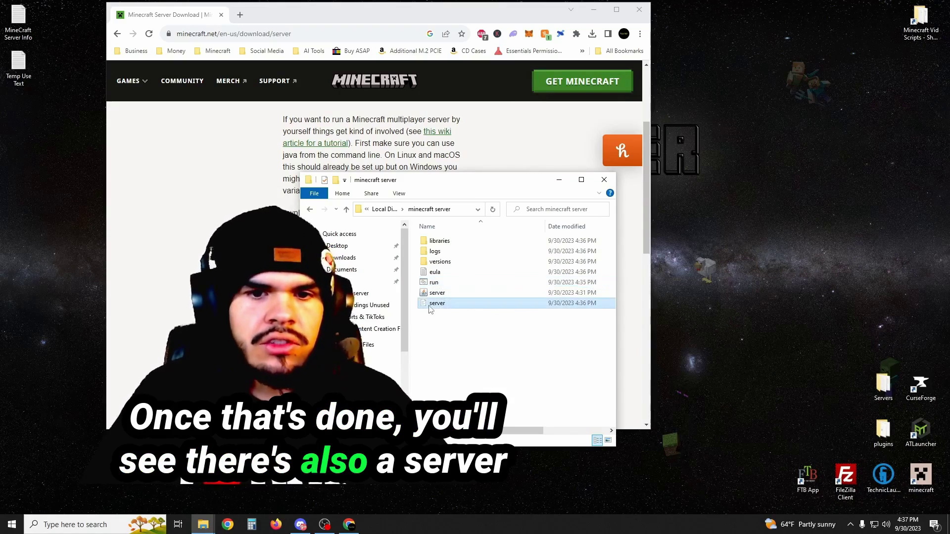
{"action": "left_click", "coordinate": [470, 335]}
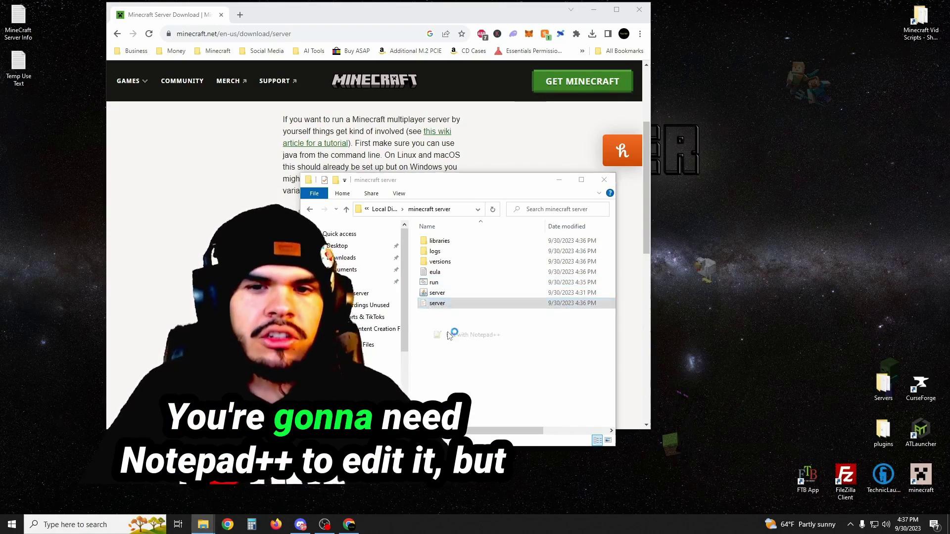
{"action": "left_click_drag", "start_coordinate": [519, 146], "coordinate": [538, 108]}
Examine the enable-command-block and pvp settings in server.properties
{"action": "left_click", "coordinate": [443, 204]}
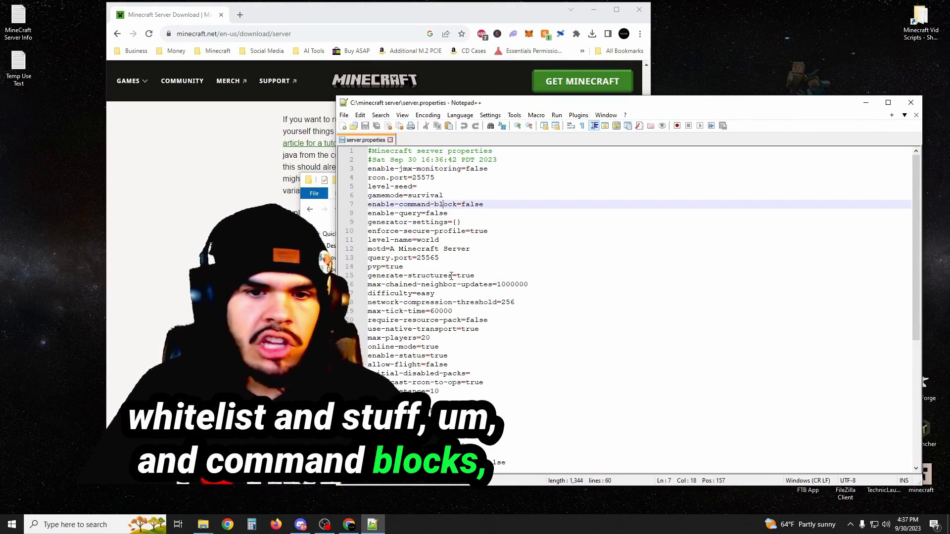
{"action": "scroll", "coordinate": [451, 275], "scroll_direction": "down", "scroll_amount": 8}
{"action": "left_click", "coordinate": [412, 373]}
{"action": "scroll", "coordinate": [391, 234], "scroll_direction": "up", "scroll_amount": 7}
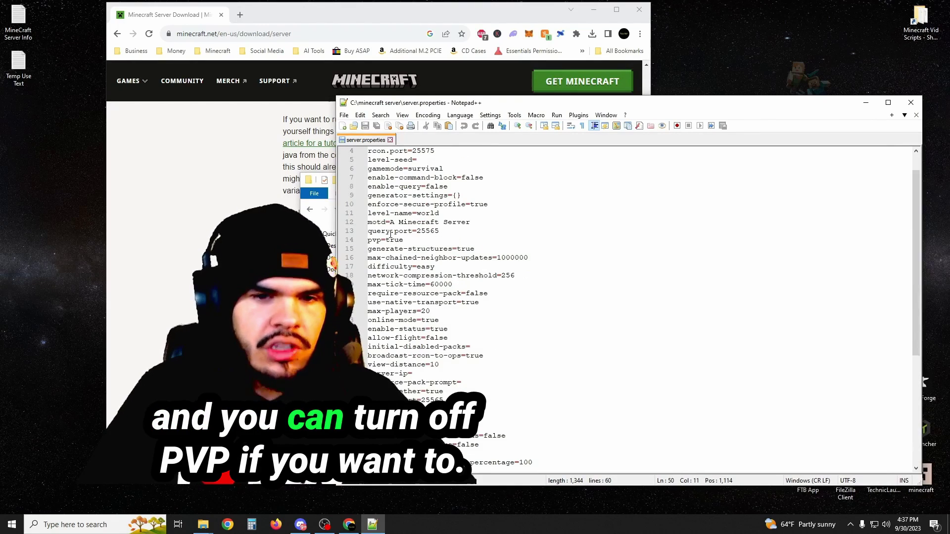
{"action": "double_click", "coordinate": [396, 240]}
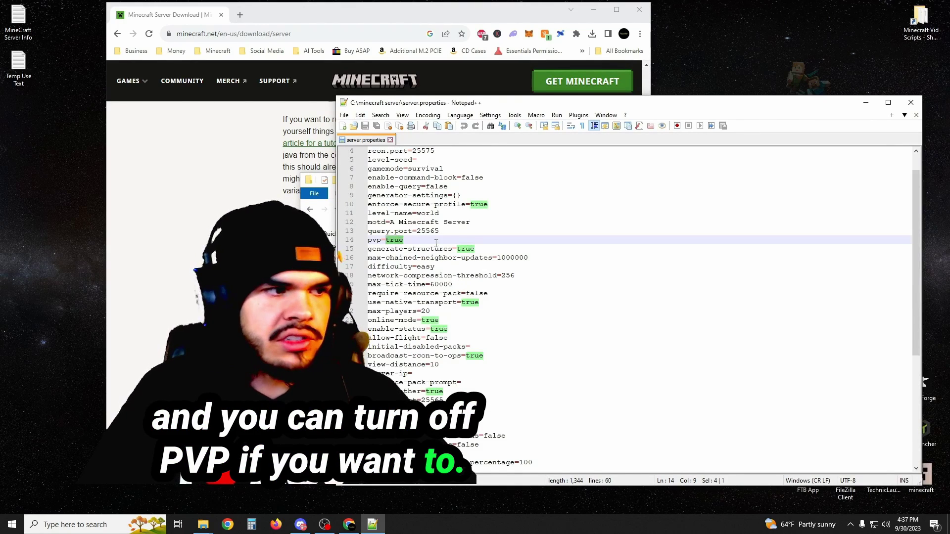
{"action": "left_click", "coordinate": [399, 242]}
{"action": "scroll", "coordinate": [413, 295], "scroll_direction": "up", "scroll_amount": 1}
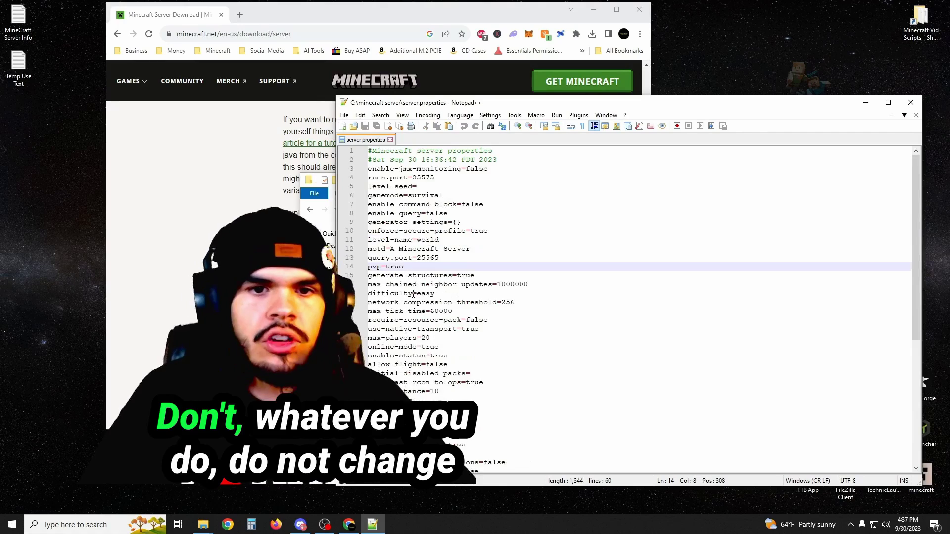
Examine the server-ip entry in server.properties, leaving it blank
{"action": "scroll", "coordinate": [413, 294], "scroll_direction": "down", "scroll_amount": 8}
{"action": "left_click", "coordinate": [417, 186]}
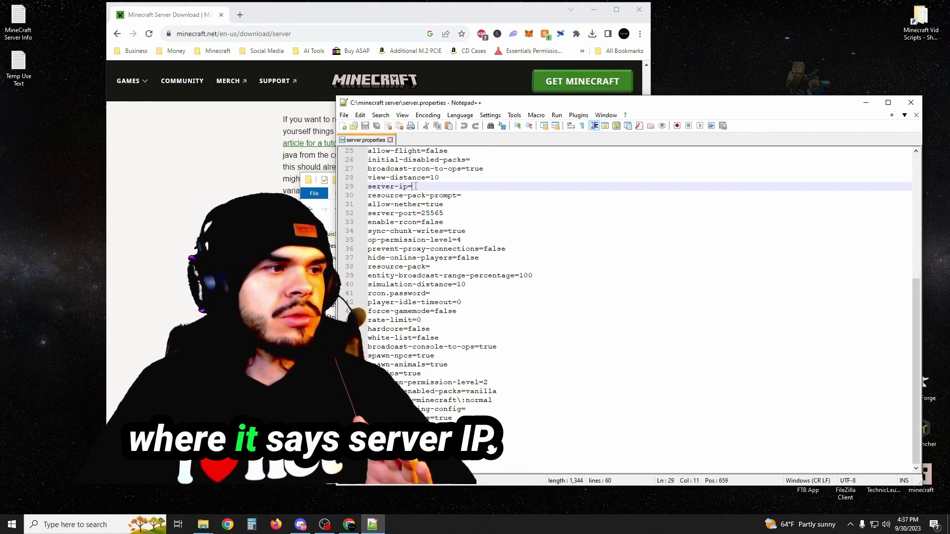
{"action": "left_click", "coordinate": [419, 192]}
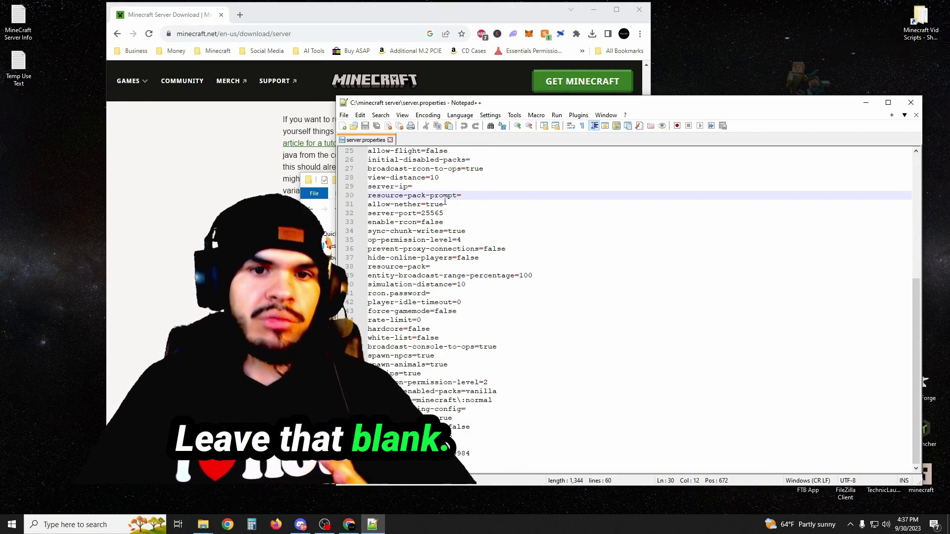
{"action": "left_click", "coordinate": [420, 186]}
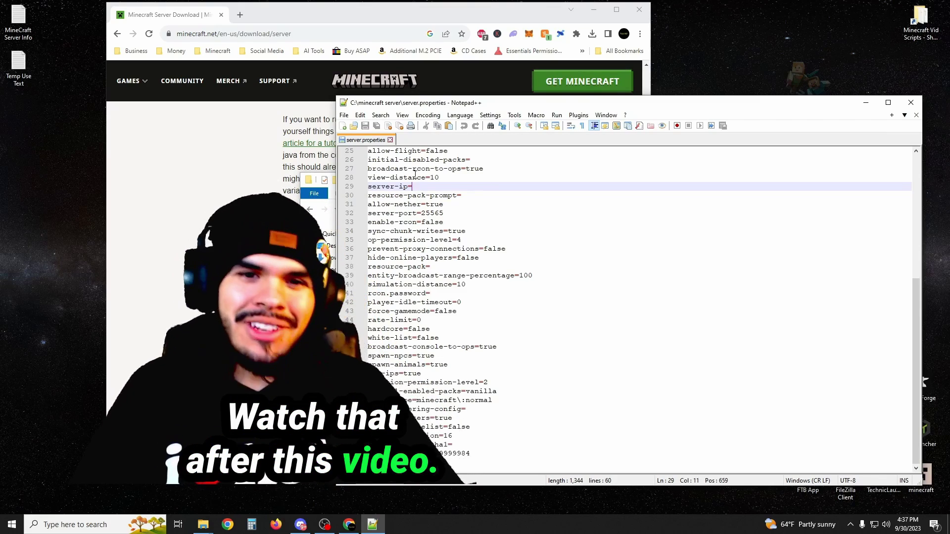
{"action": "left_click", "coordinate": [409, 204]}
Examine the difficulty, pvp, server-port and white-list settings in server.properties without editing them
{"action": "scroll", "coordinate": [413, 237], "scroll_direction": "up", "scroll_amount": 8}
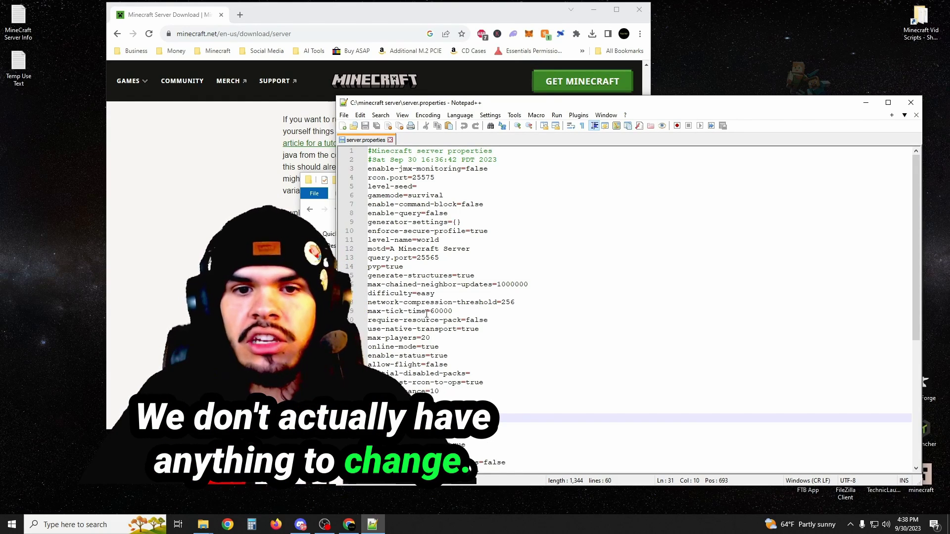
{"action": "double_click", "coordinate": [426, 294]}
{"action": "double_click", "coordinate": [429, 258]}
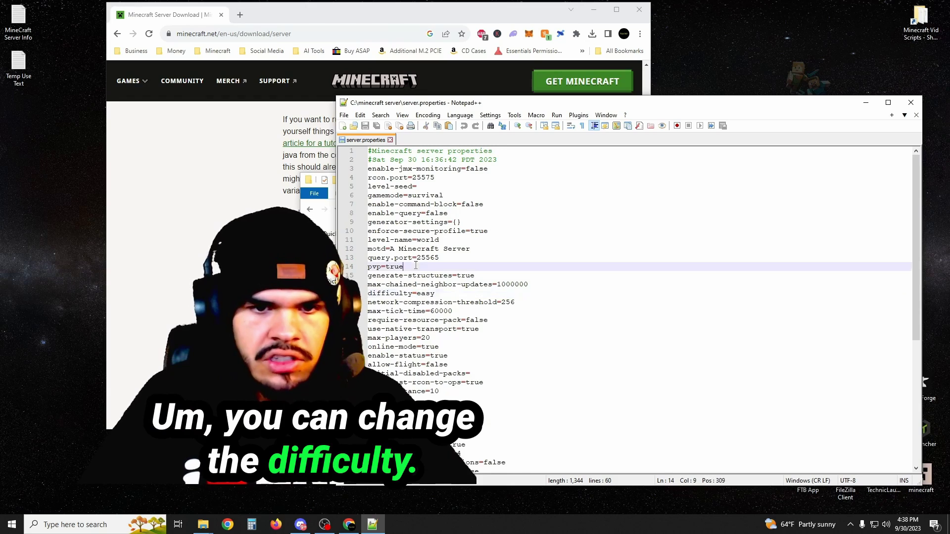
{"action": "scroll", "coordinate": [424, 246], "scroll_direction": "down", "scroll_amount": 6}
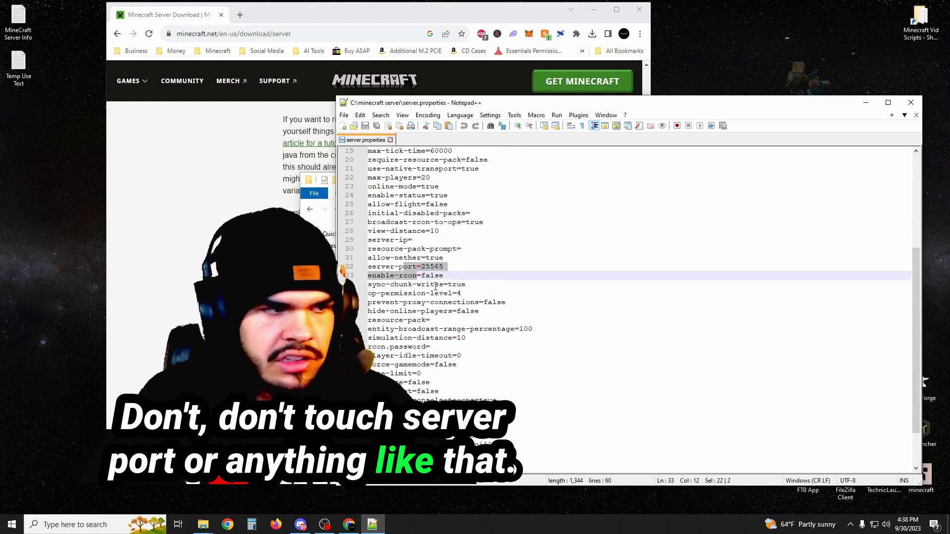
{"action": "scroll", "coordinate": [399, 297], "scroll_direction": "down", "scroll_amount": 2}
{"action": "left_click", "coordinate": [405, 320]}
{"action": "left_click_drag", "start_coordinate": [404, 330], "coordinate": [439, 338]}
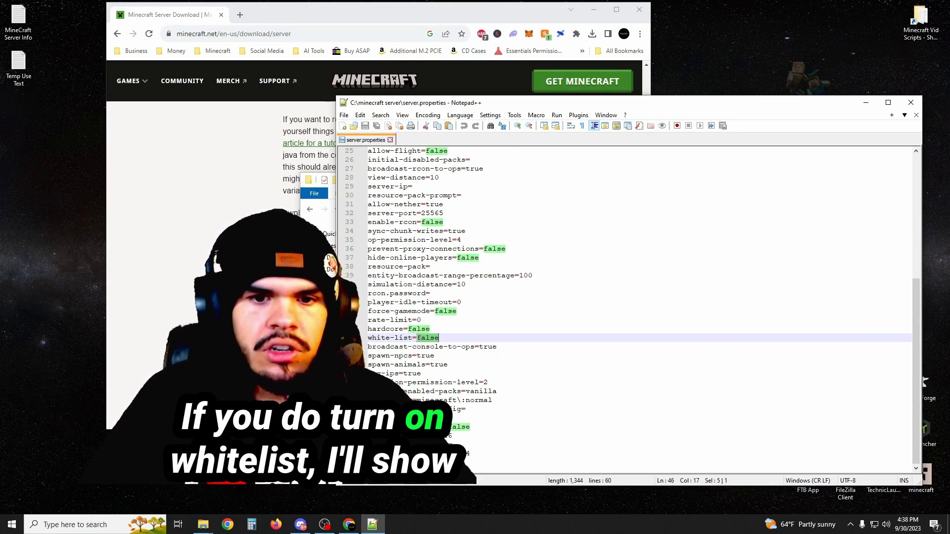
{"action": "left_click", "coordinate": [417, 338]}
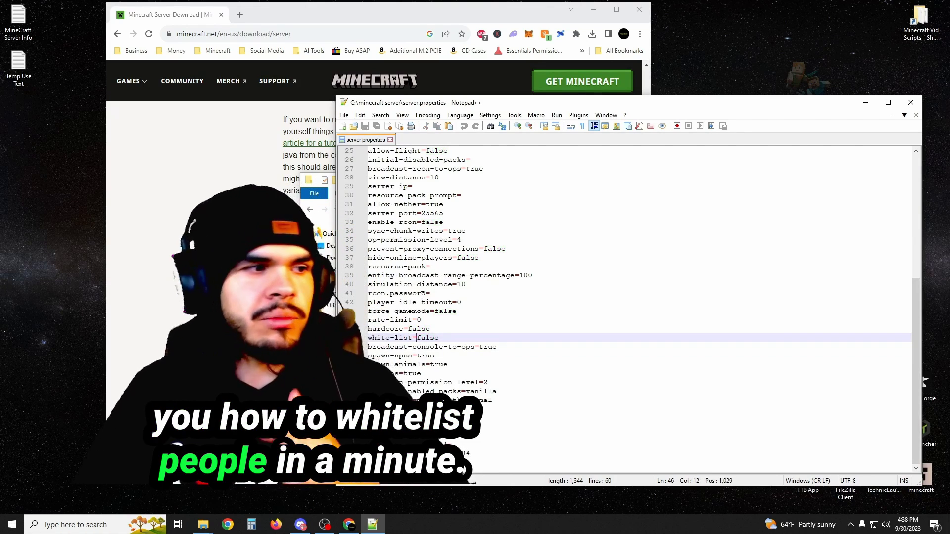
Close server.properties and its editor, and start the server again from the run batch file
{"action": "scroll", "coordinate": [423, 295], "scroll_direction": "up", "scroll_amount": 8}
{"action": "left_click", "coordinate": [391, 140]}
{"action": "left_click", "coordinate": [911, 102]}
{"action": "double_click", "coordinate": [434, 283]}
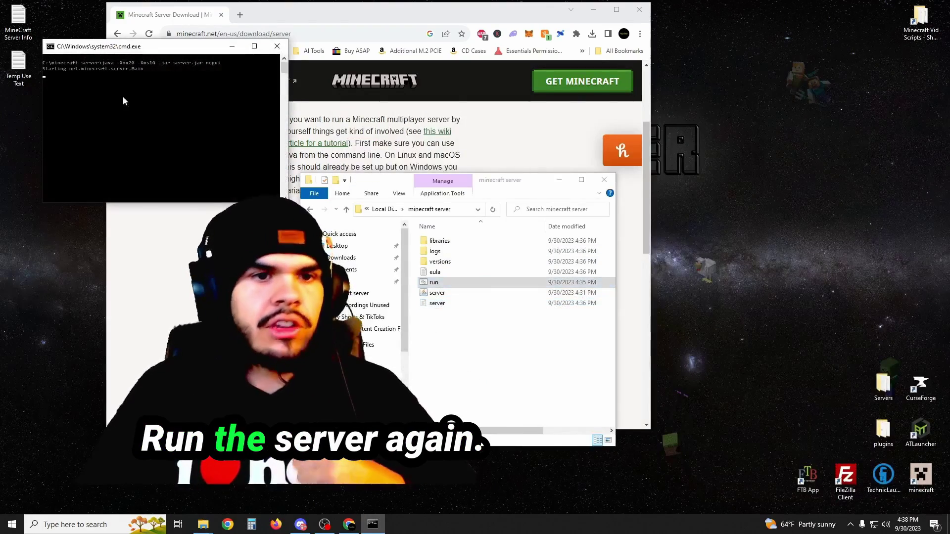
{"action": "left_click_drag", "start_coordinate": [158, 50], "coordinate": [461, 197]}
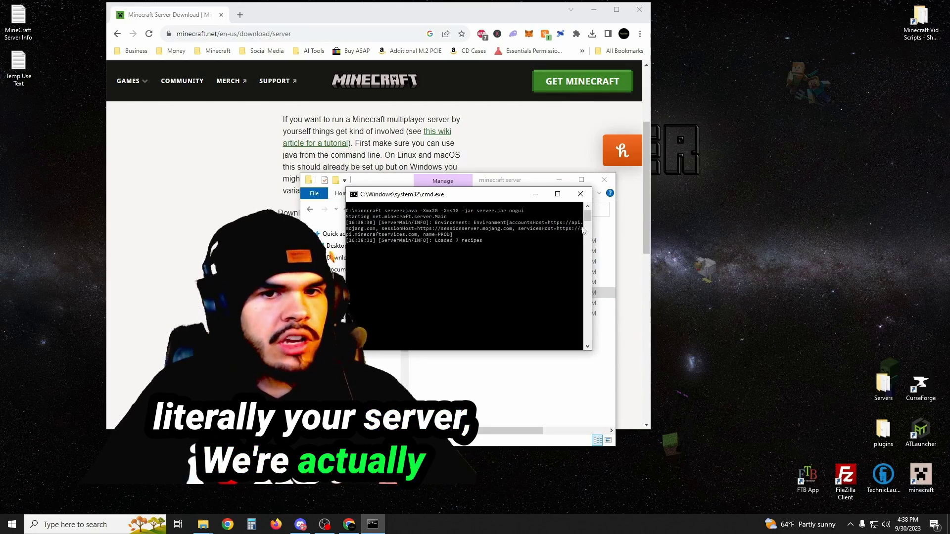
{"action": "left_click_drag", "start_coordinate": [490, 198], "coordinate": [515, 146]}
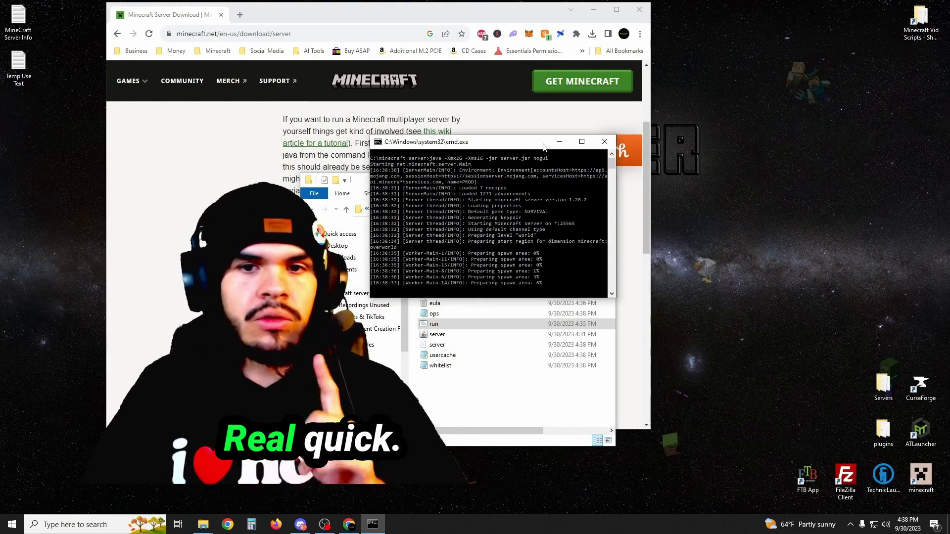
{"action": "left_click_drag", "start_coordinate": [514, 142], "coordinate": [534, 115]}
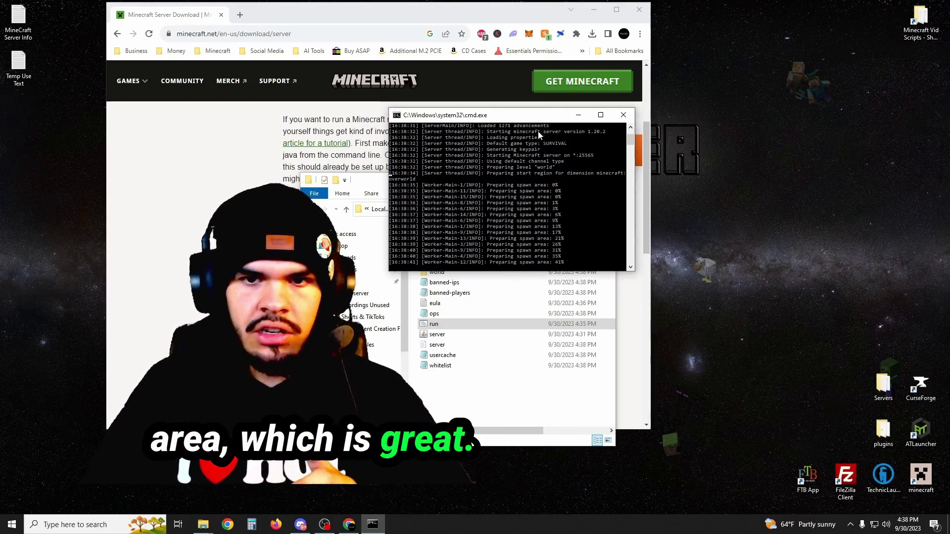
Run the list command in the server console and start Minecraft: Java Edition from its launcher
{"action": "double_click", "coordinate": [920, 475]}
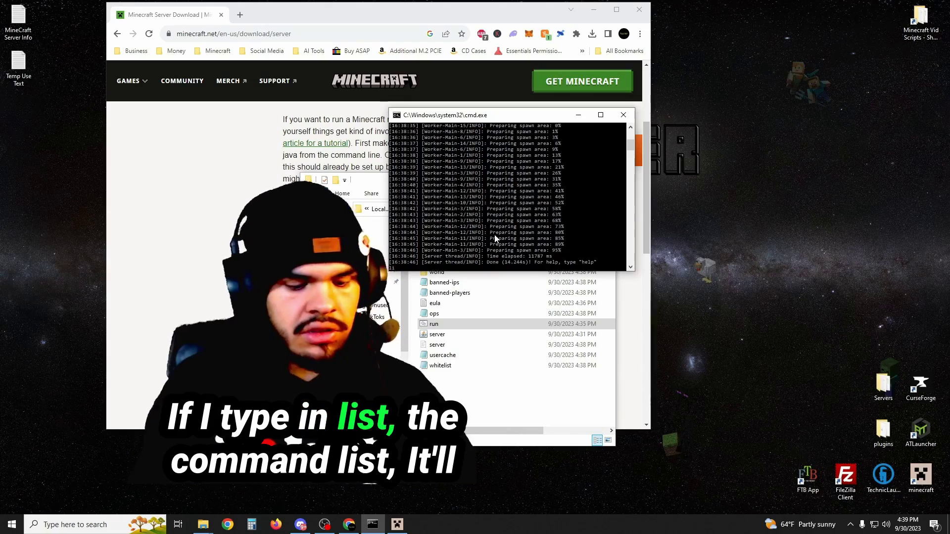
{"action": "key", "text": "Return"}
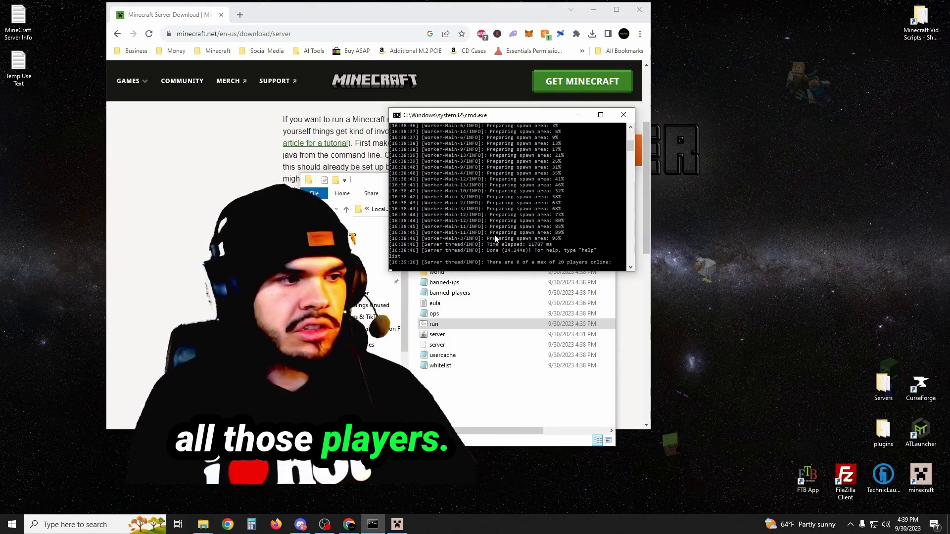
{"action": "key", "text": "alt+Tab"}
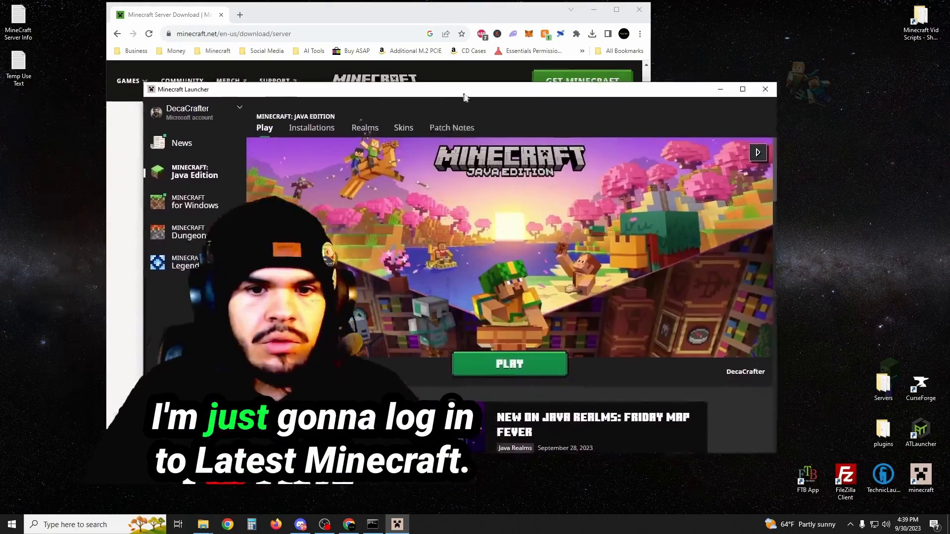
{"action": "left_click", "coordinate": [505, 365]}
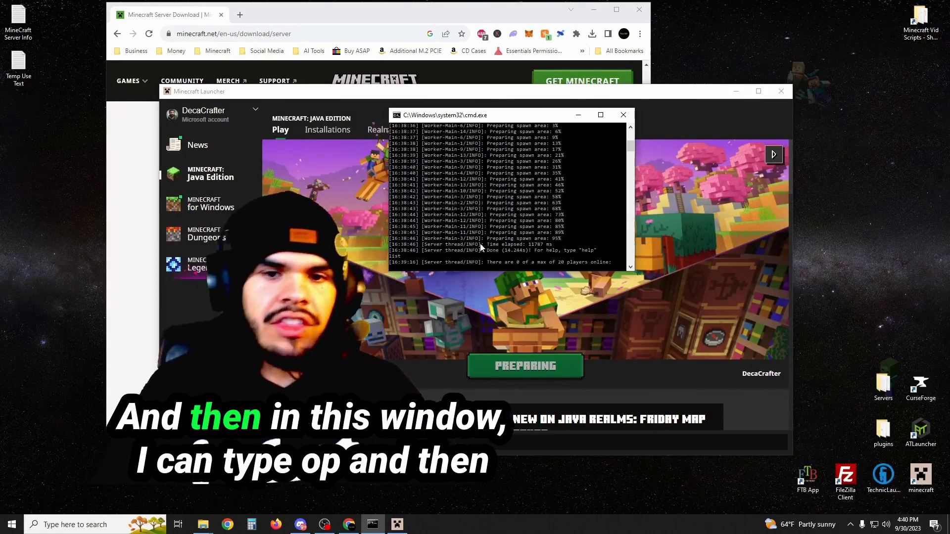
In the server console, give the launcher account's player operator rights with op and add that player to the whitelist
{"action": "type", "text": "op deca"}
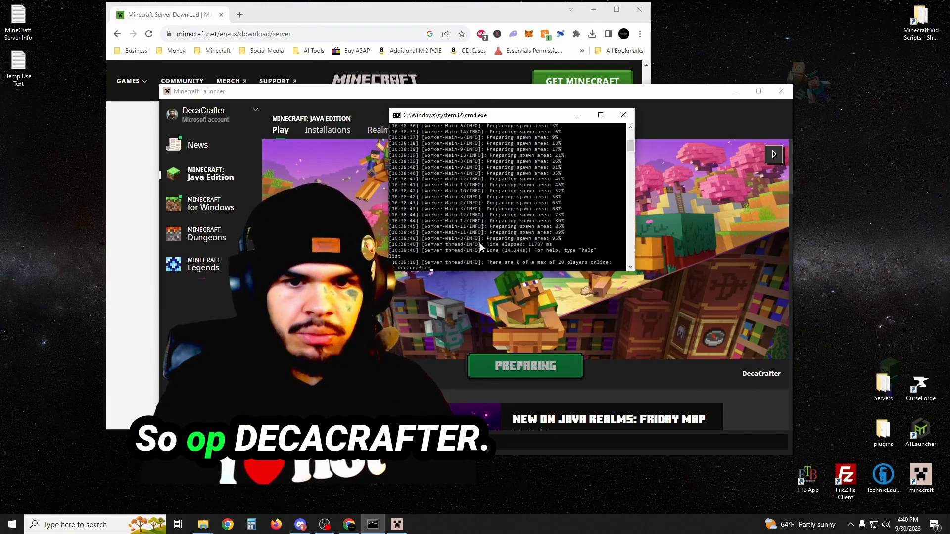
{"action": "type", "text": "crafter"}
{"action": "key", "text": "Return"}
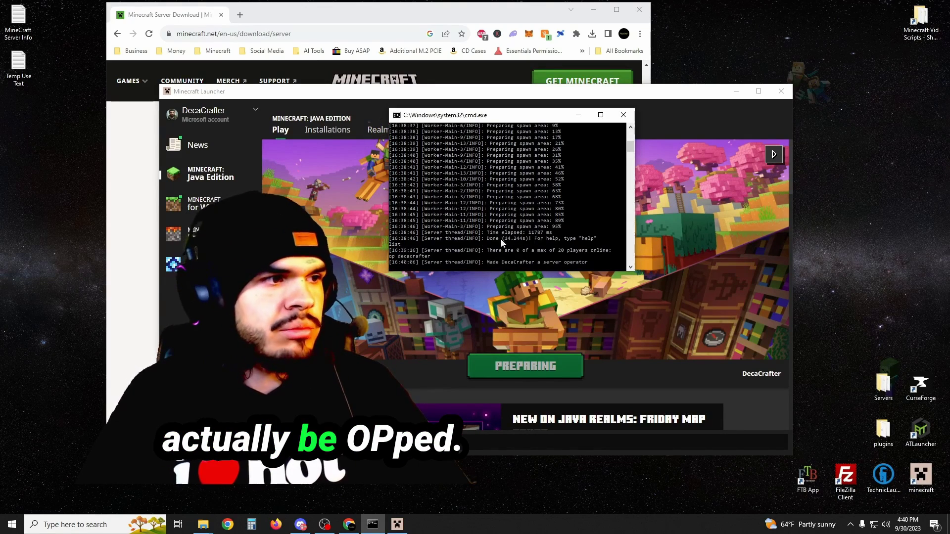
{"action": "type", "text": "whitelist"}
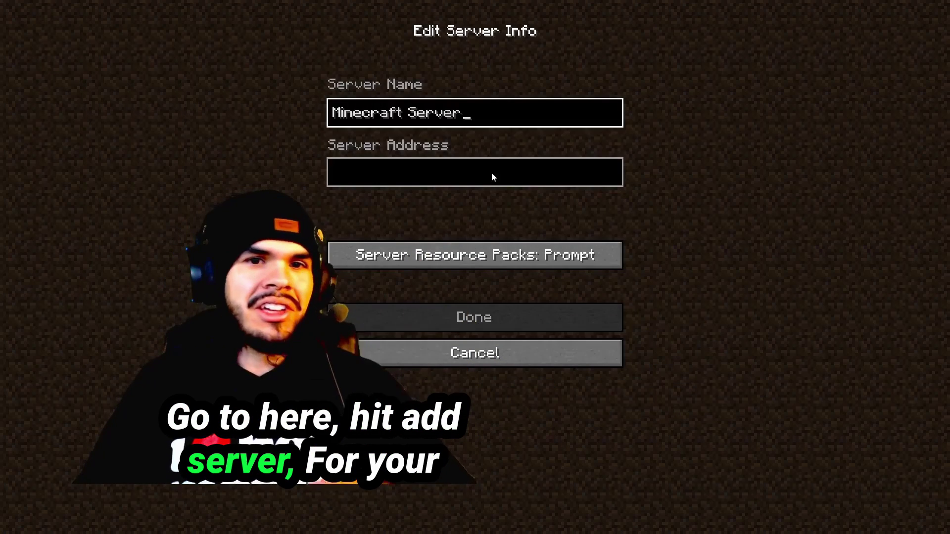
Name the new multiplayer server entry "server tutorial"
{"action": "key", "text": "BackSpace"}
{"action": "key", "text": "BackSpace"}
{"action": "key", "text": "BackSpace"}
{"action": "key", "text": "BackSpace"}
{"action": "key", "text": "BackSpace"}
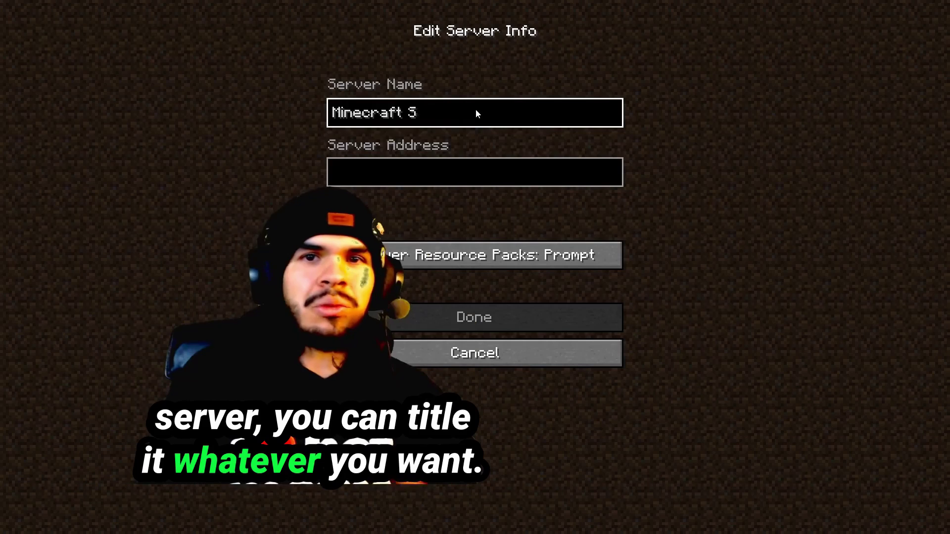
{"action": "key", "text": "BackSpace"}
{"action": "key", "text": "BackSpace"}
{"action": "key", "text": "BackSpace"}
{"action": "key", "text": "BackSpace"}
{"action": "key", "text": "BackSpace"}
{"action": "key", "text": "BackSpace"}
{"action": "key", "text": "BackSpace"}
{"action": "key", "text": "BackSpace"}
{"action": "key", "text": "BackSpace"}
{"action": "key", "text": "BackSpace"}
{"action": "key", "text": "BackSpace"}
{"action": "type", "text": "server tutorial"}
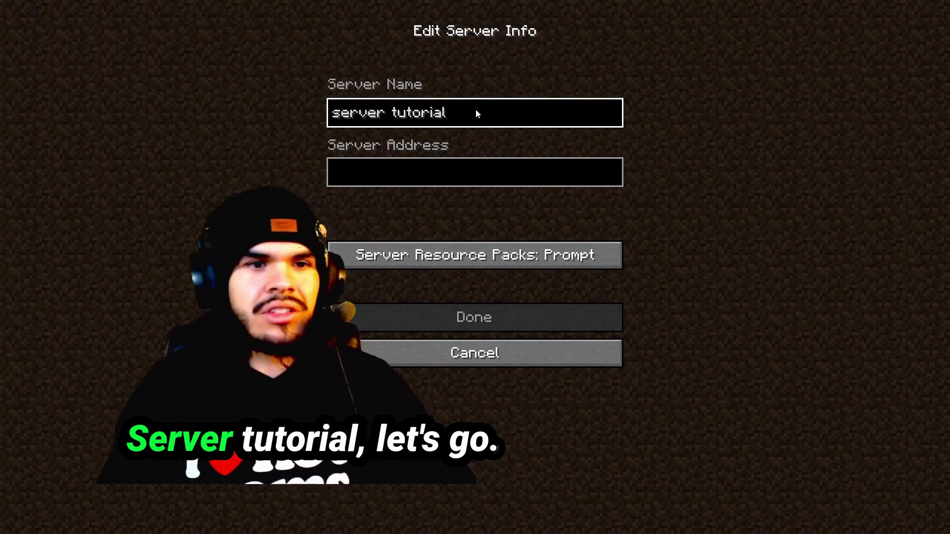
Enter localhost as the server address, replace it with 0, and save the server entry
{"action": "left_click", "coordinate": [405, 180]}
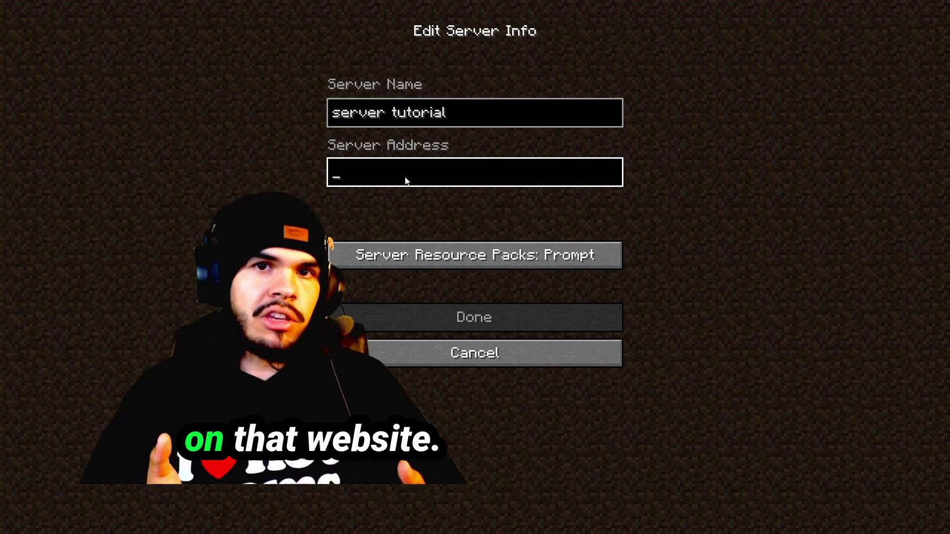
{"action": "type", "text": "localhos"}
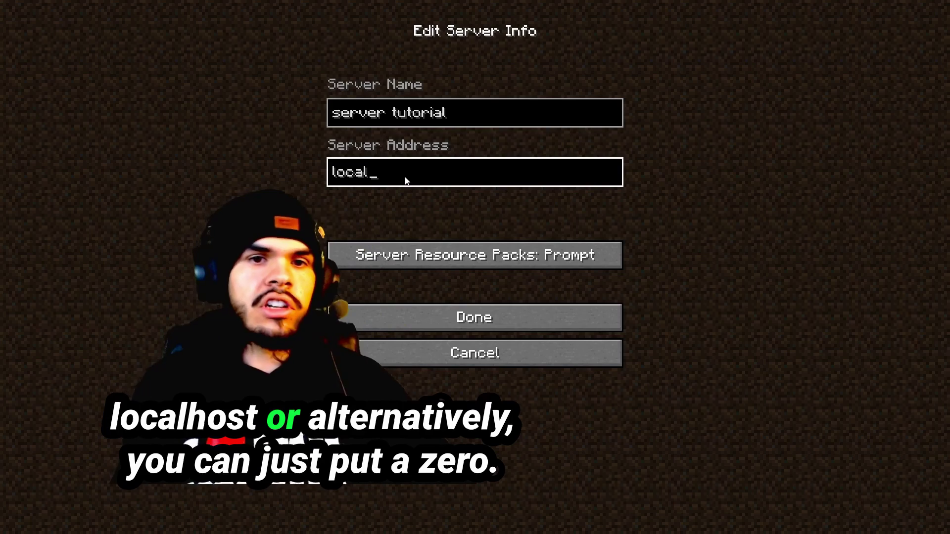
{"action": "key", "text": "BackSpace"}
{"action": "key", "text": "BackSpace"}
{"action": "key", "text": "BackSpace"}
{"action": "key", "text": "BackSpace"}
{"action": "key", "text": "BackSpace"}
{"action": "type", "text": "0"}
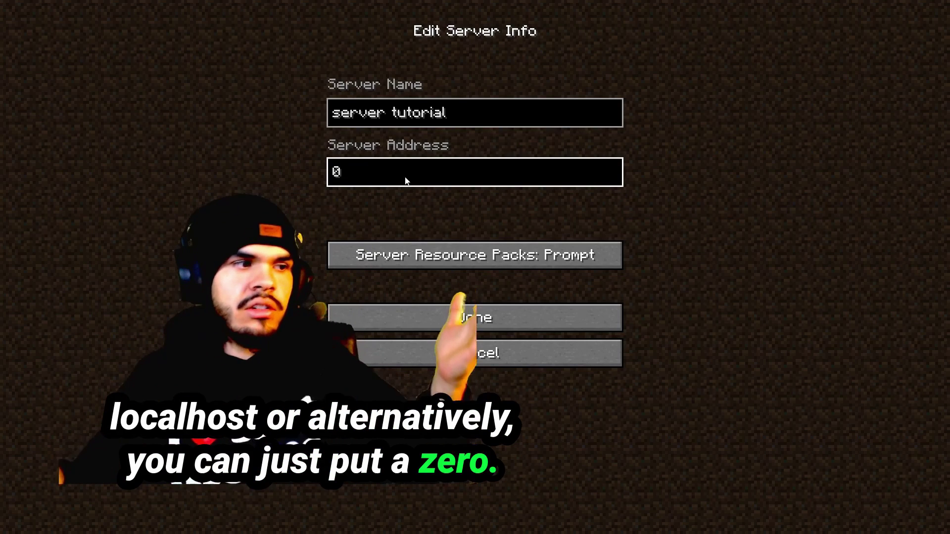
{"action": "left_click", "coordinate": [500, 311]}
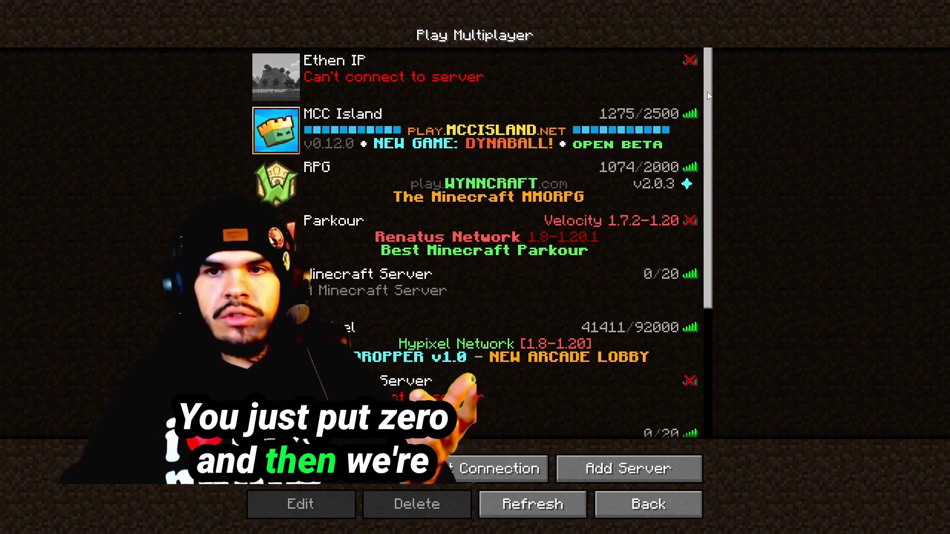
Join the "My server" entry from the multiplayer list, and open the game menu once in its world
{"action": "left_click_drag", "start_coordinate": [707, 94], "coordinate": [721, 325]}
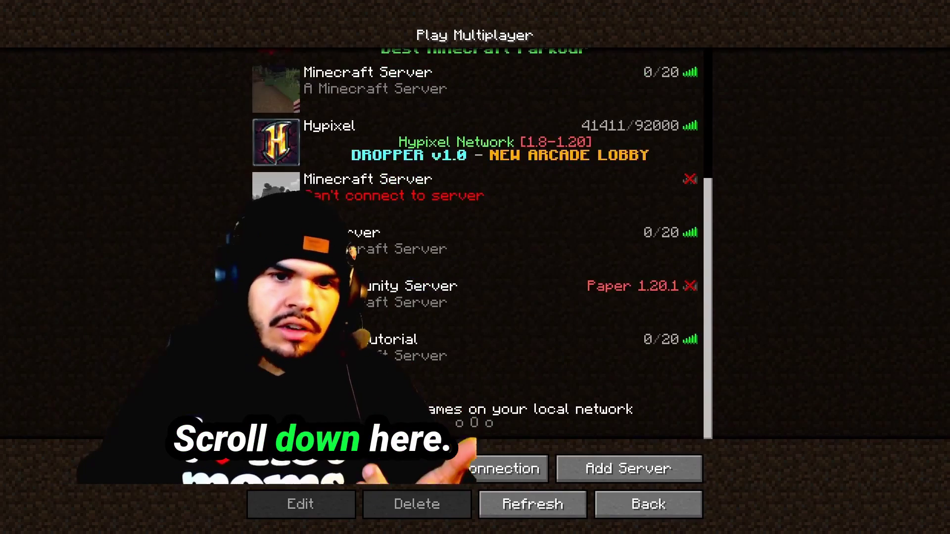
{"action": "left_click", "coordinate": [282, 355]}
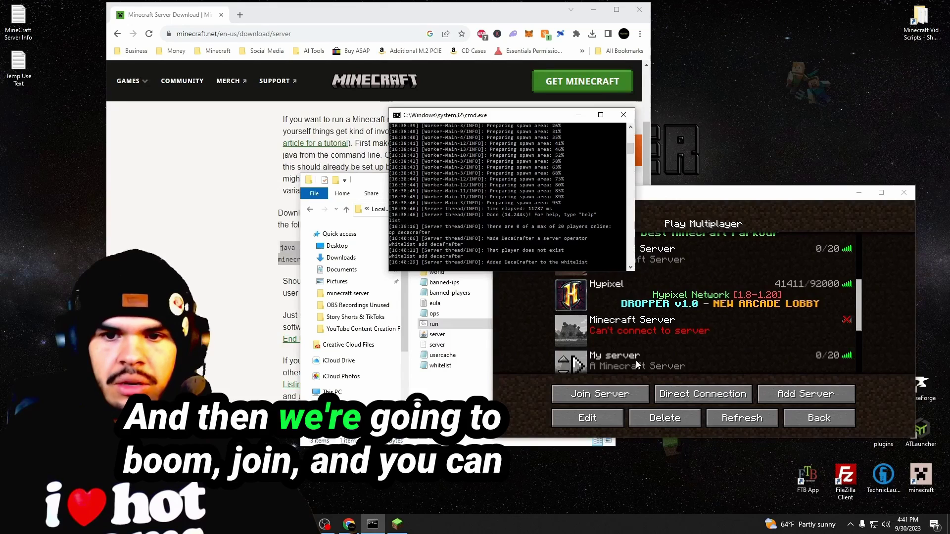
{"action": "left_click", "coordinate": [577, 365]}
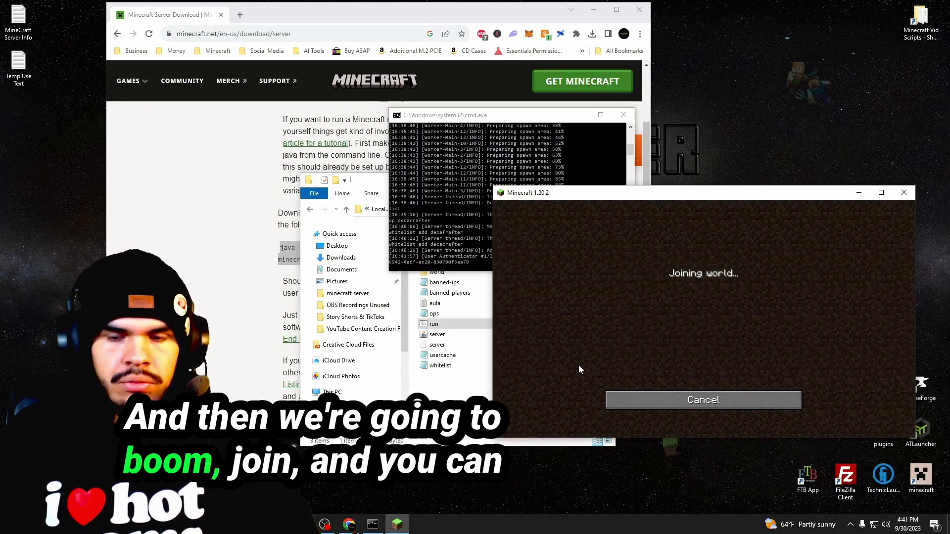
{"action": "left_click_drag", "start_coordinate": [506, 120], "coordinate": [372, 160]}
{"action": "left_click", "coordinate": [778, 277]}
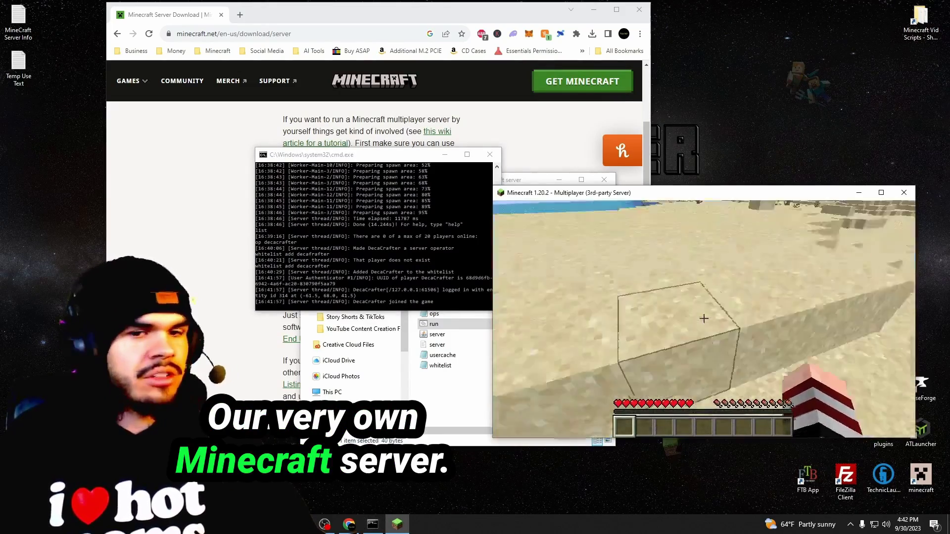
{"action": "key", "text": "Escape"}
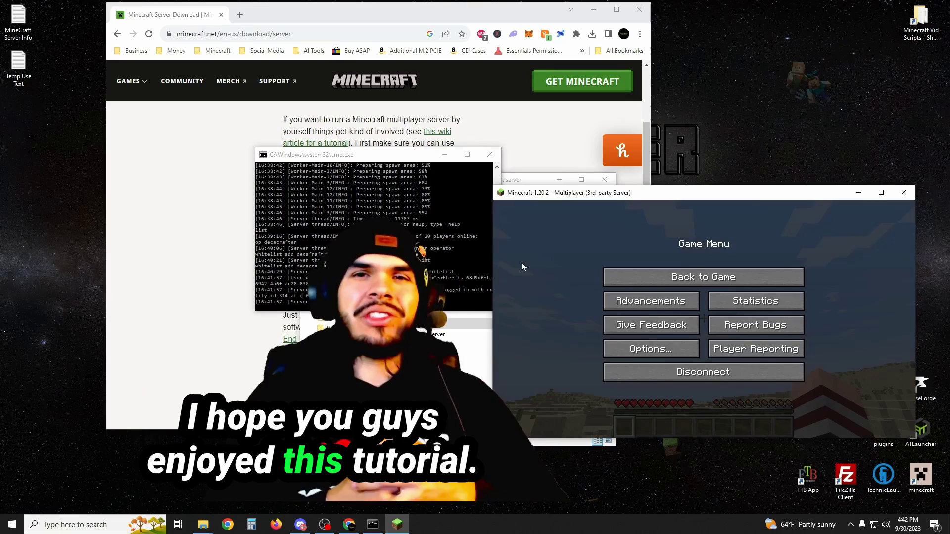